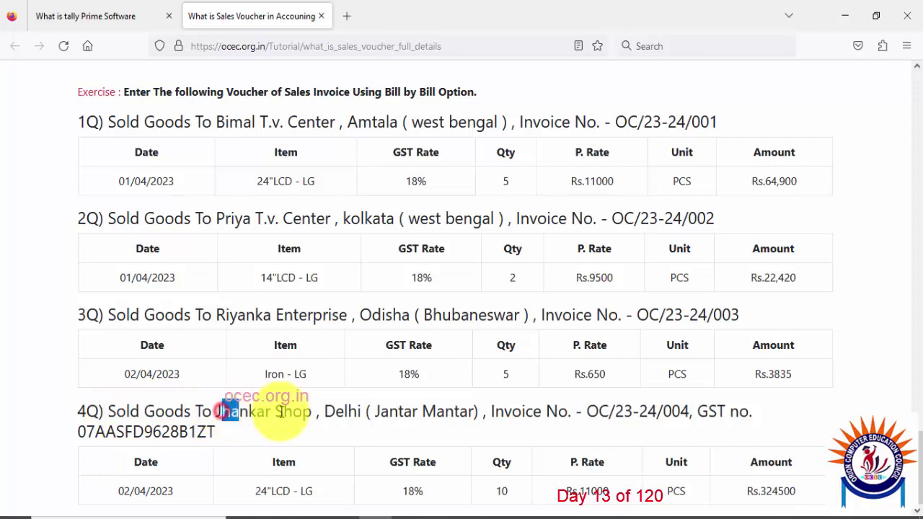
Examine the fourth exercise question for the customer name, location, invoice number and GST number
click(336, 411)
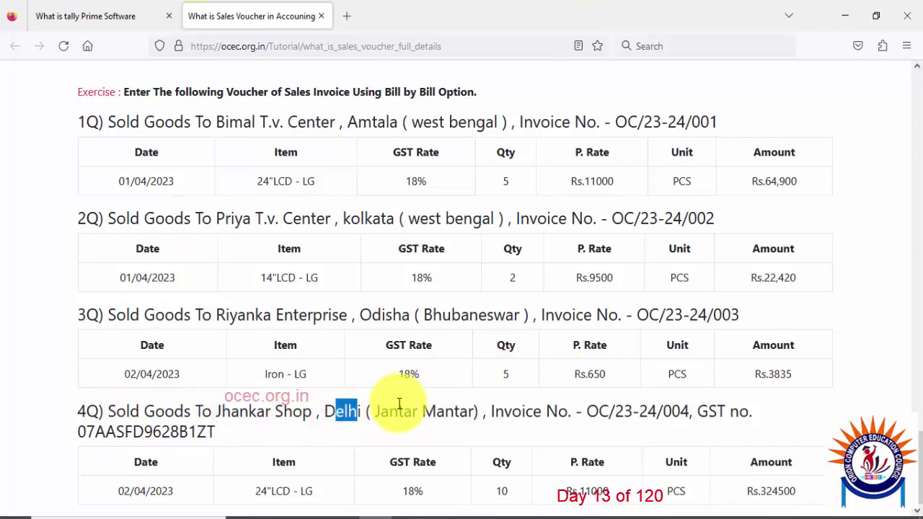
drag(597, 411, 639, 411)
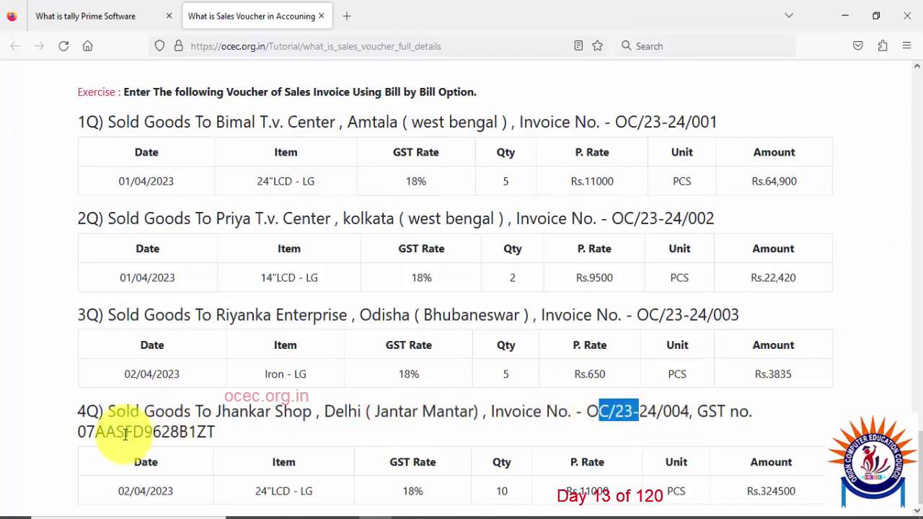
click(79, 430)
drag(79, 430, 215, 431)
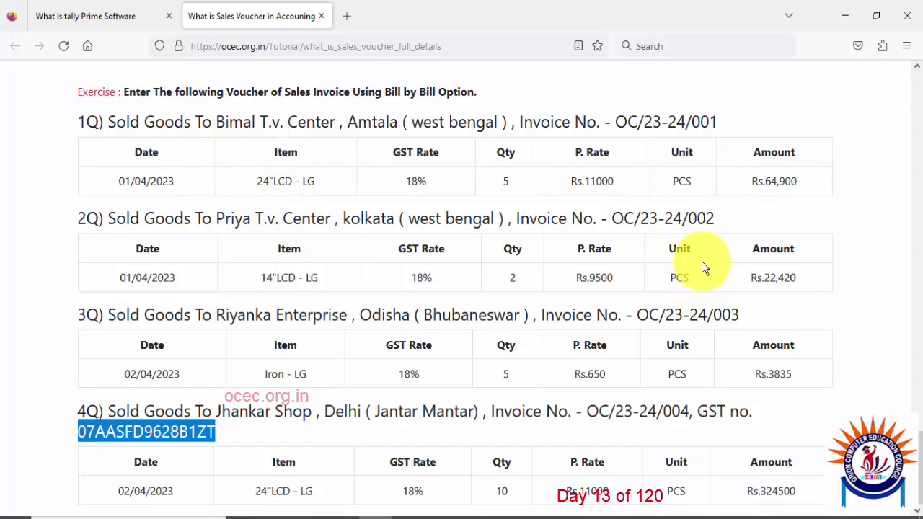
click(210, 433)
drag(222, 411, 317, 411)
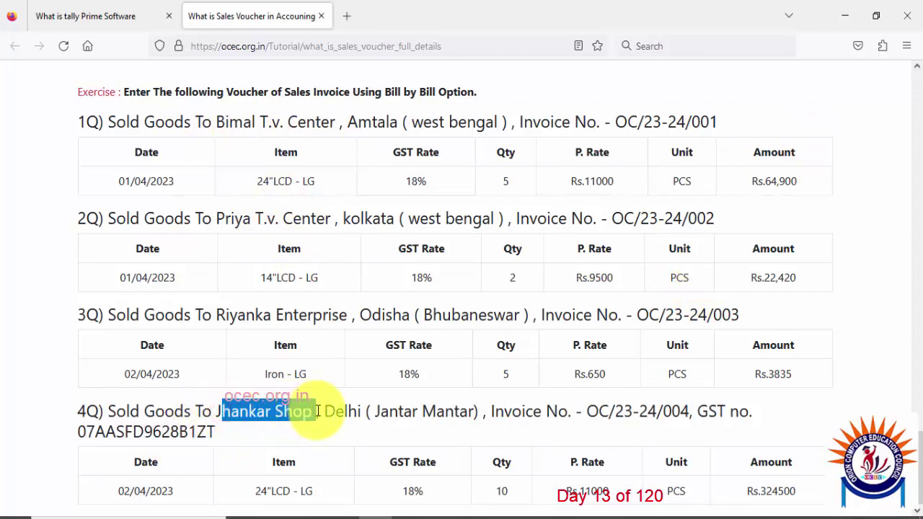
click(80, 429)
drag(80, 429, 216, 428)
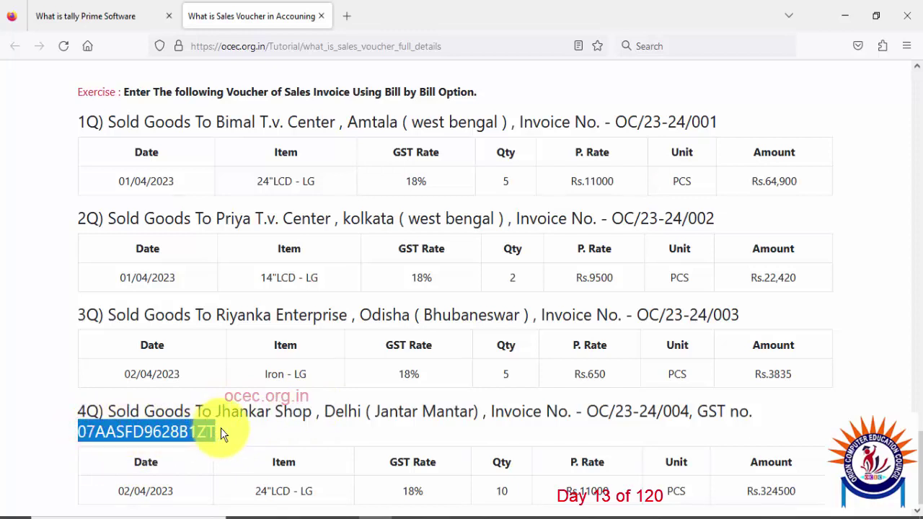
drag(218, 410, 310, 411)
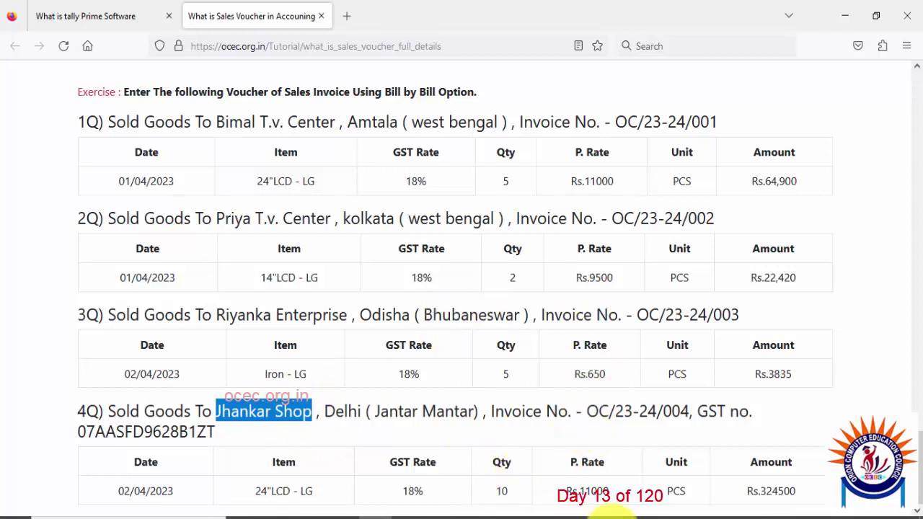
Switch to TallyPrime and start a new sales voucher
mouse_move(591, 514)
click(598, 461)
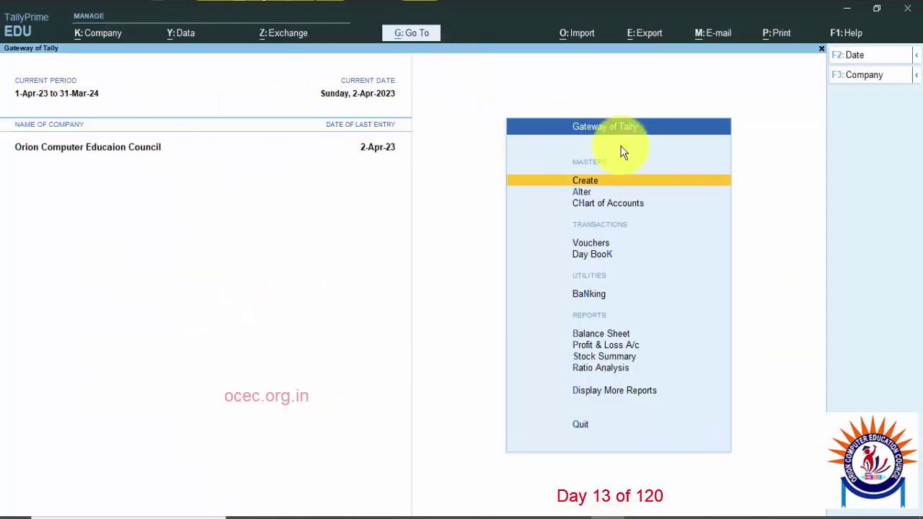
click(604, 247)
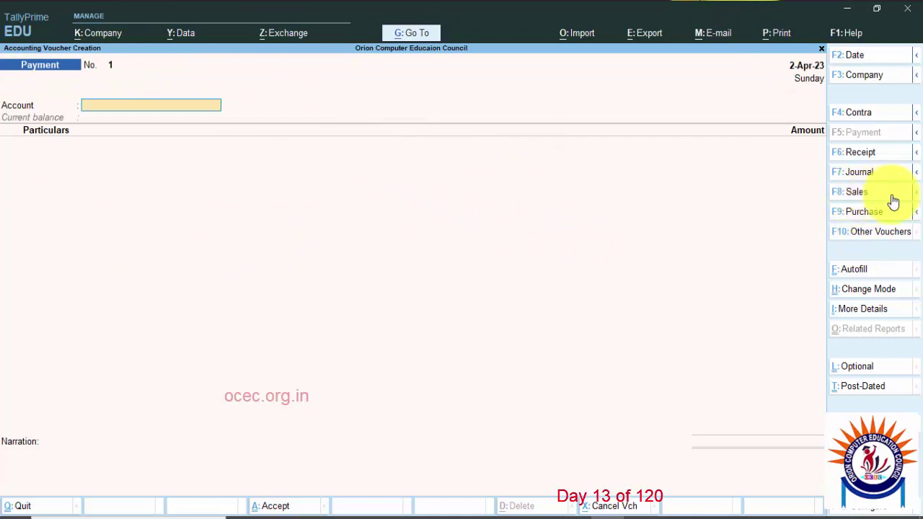
key(F8)
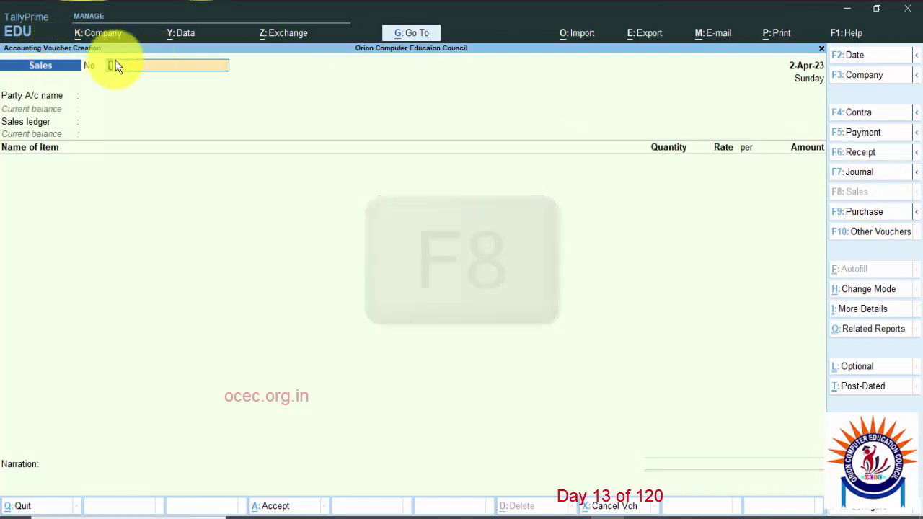
Copy the invoice number OC/23-24/004 from question 4 in Firefox and enter it as the sales voucher number in TallyPrime
click(367, 514)
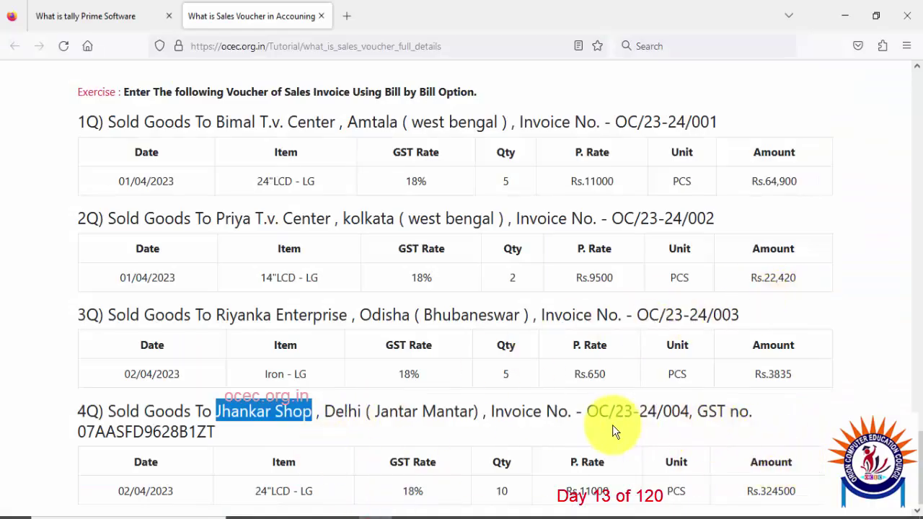
drag(120, 493, 181, 494)
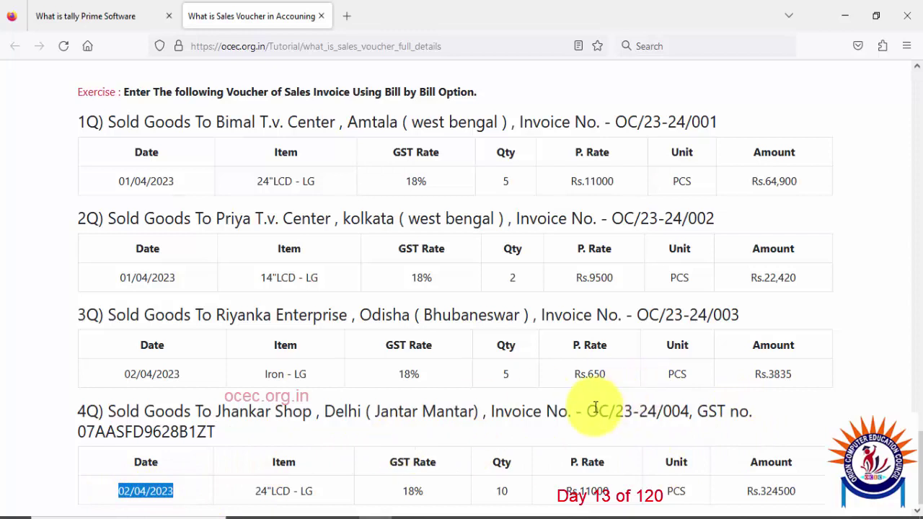
drag(588, 410, 678, 409)
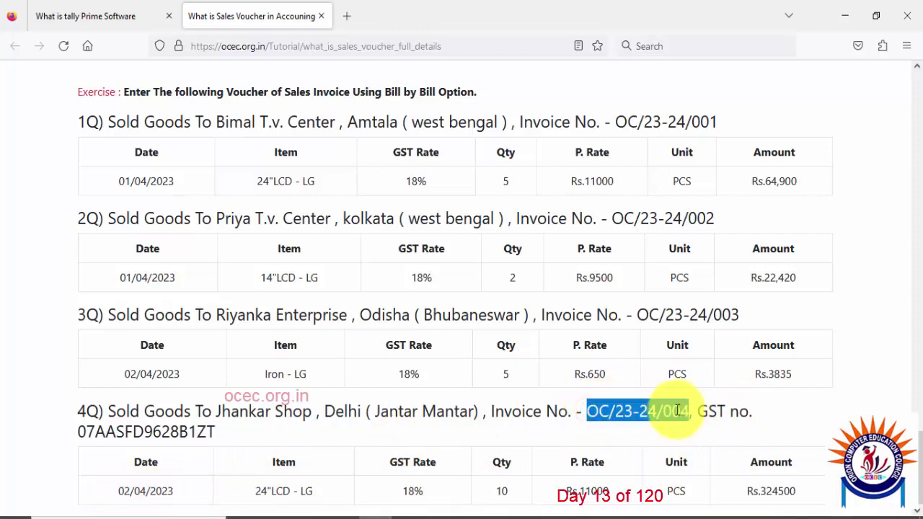
right_click(678, 409)
click(698, 209)
click(698, 209)
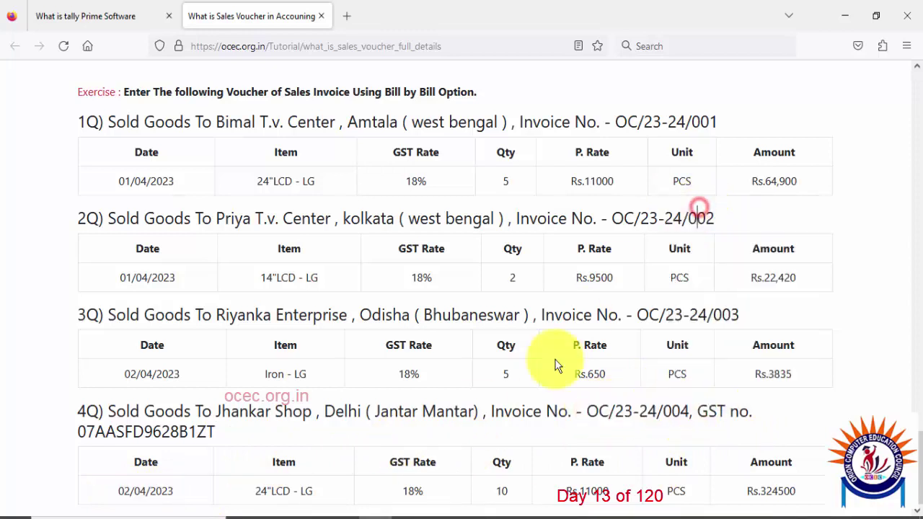
click(591, 512)
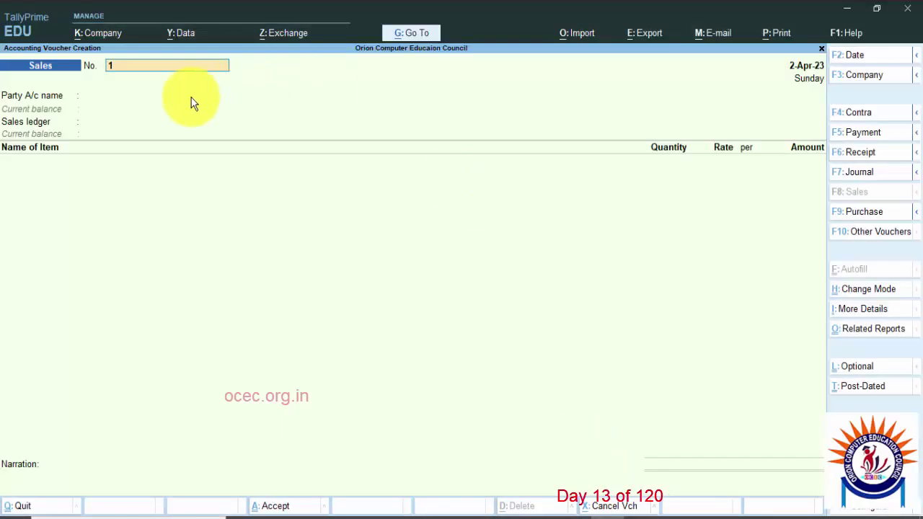
key(ctrl+alt+v)
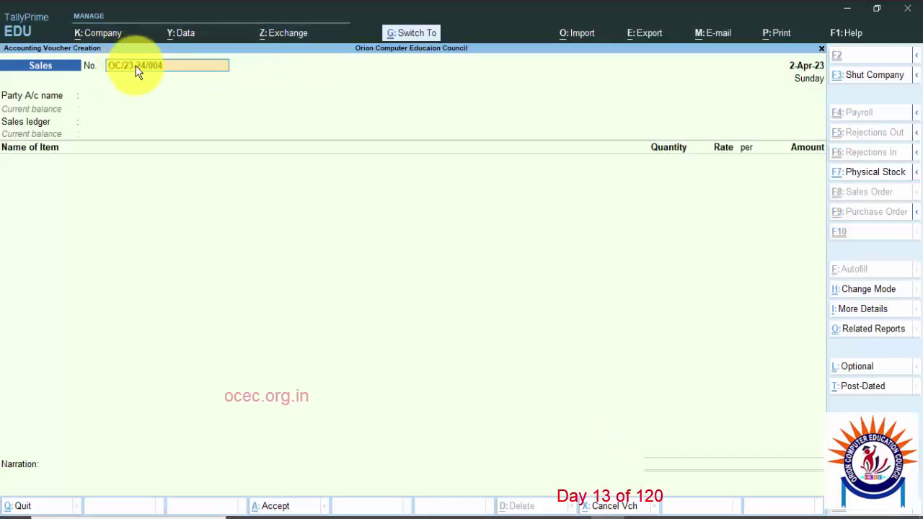
key(Return)
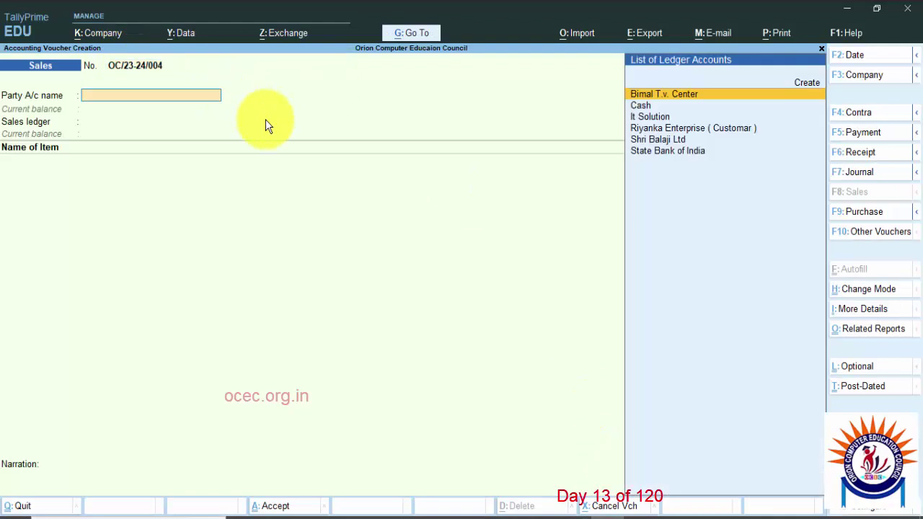
Set the sales voucher date to 2-04-2023
key(F2)
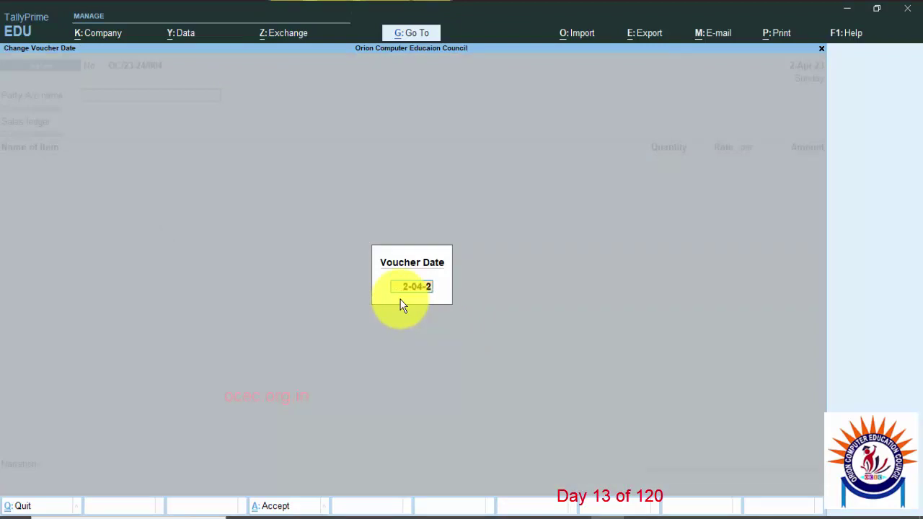
text(2-04-2023)
key(Return)
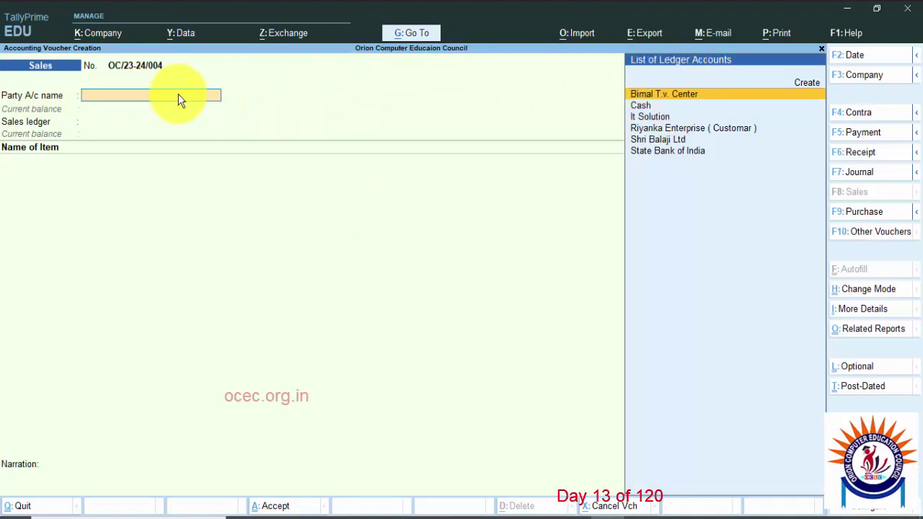
Copy the name Jhankar Shop from the exercise page in Firefox and choose Cash as the voucher's party account in TallyPrime
click(642, 108)
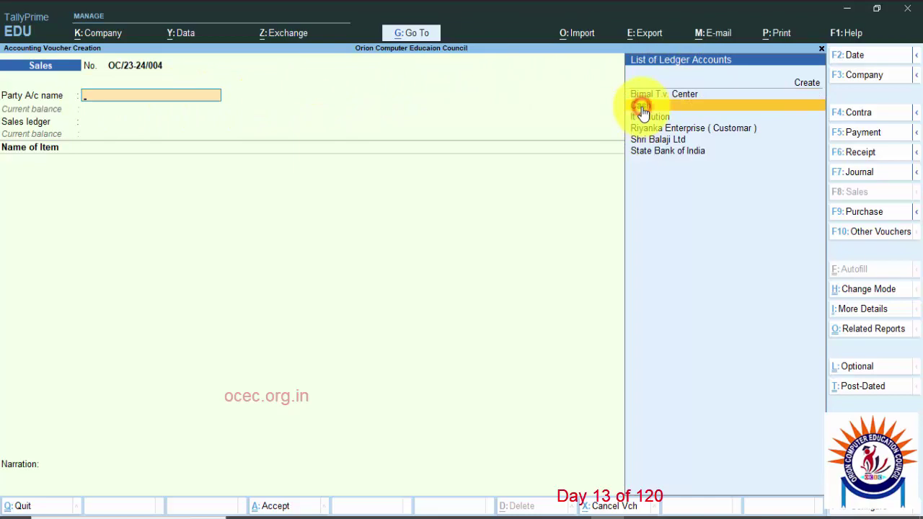
click(389, 512)
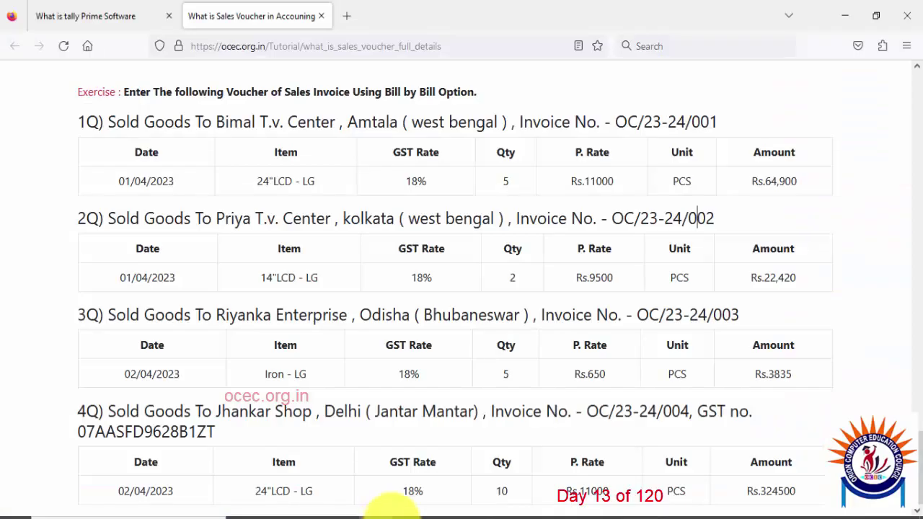
drag(217, 410, 316, 411)
key(ctrl+c)
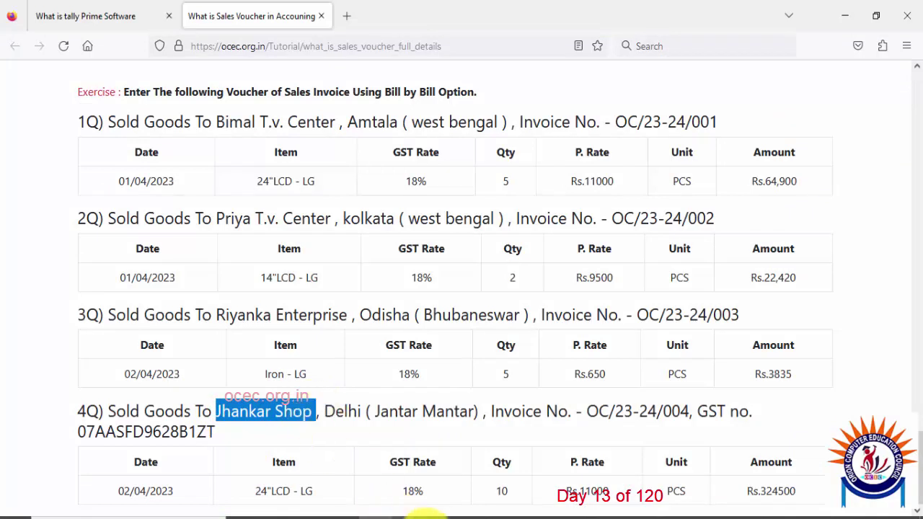
click(597, 514)
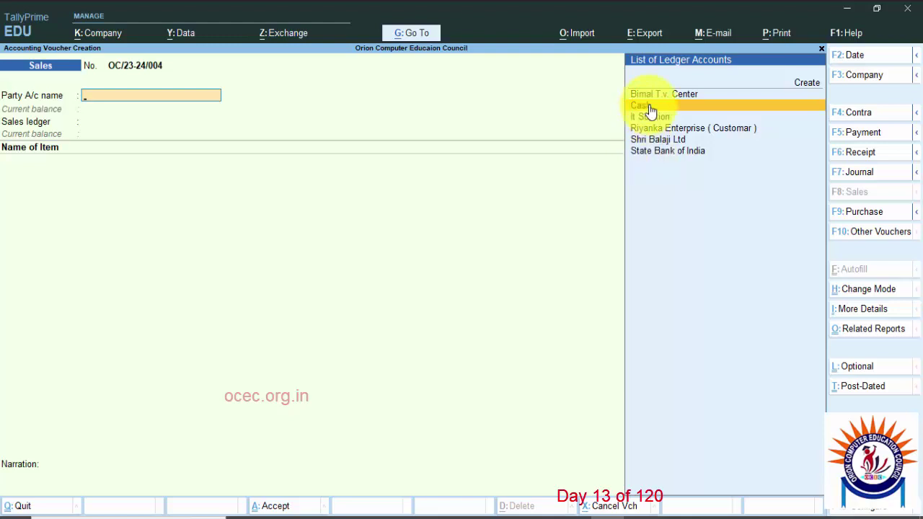
click(649, 107)
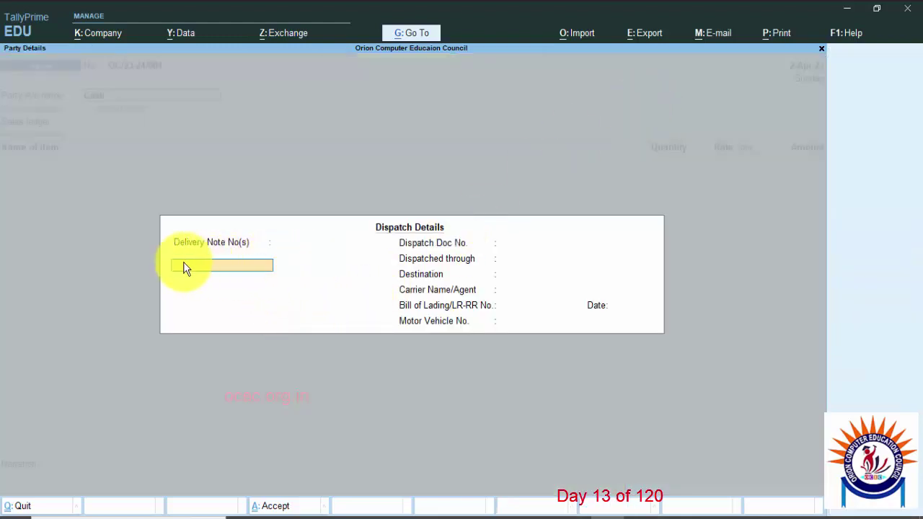
Go through the dispatch detail fields, leave them all blank, and continue to the party details
click(505, 245)
click(503, 261)
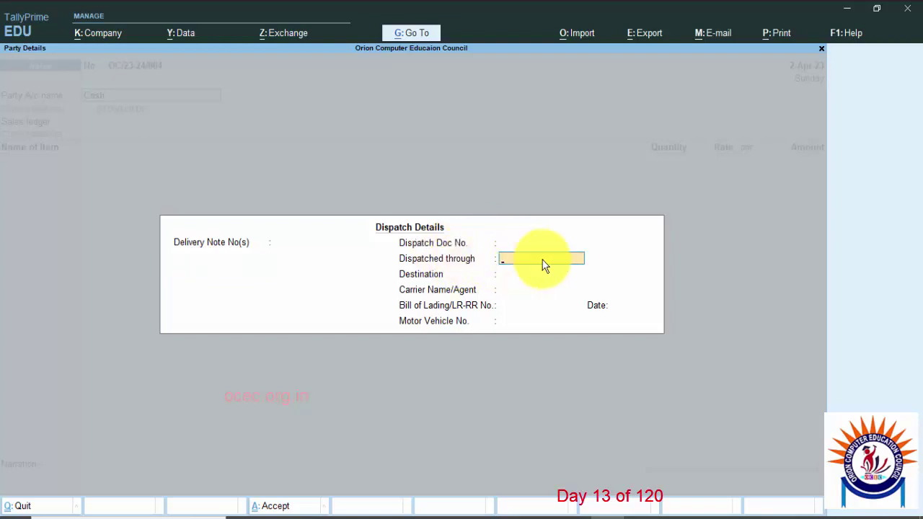
click(504, 278)
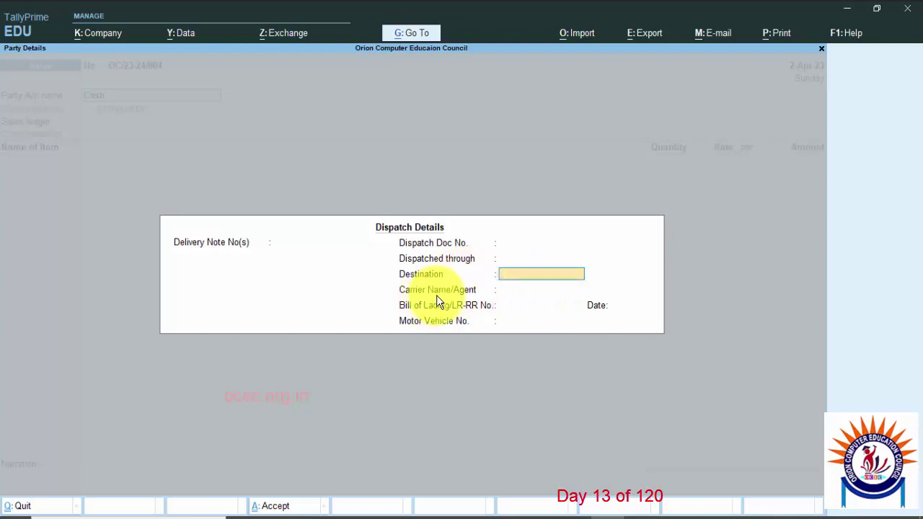
click(517, 294)
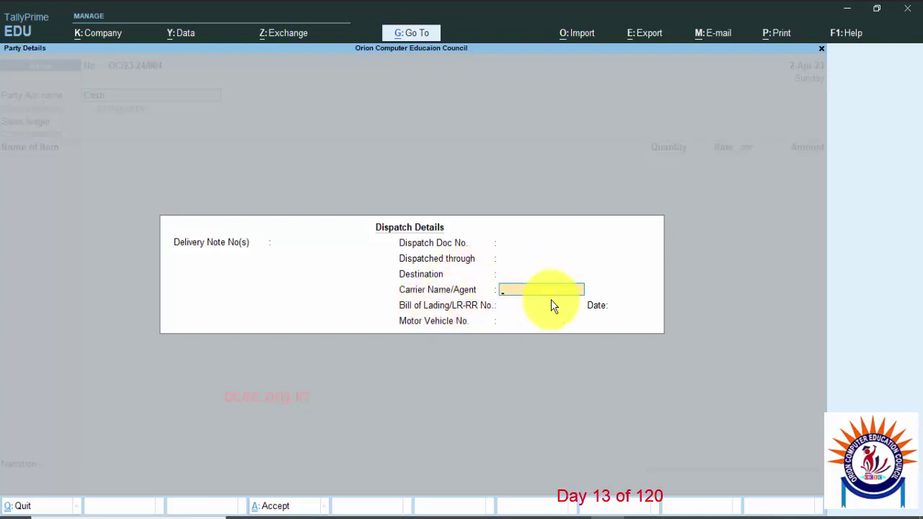
click(511, 308)
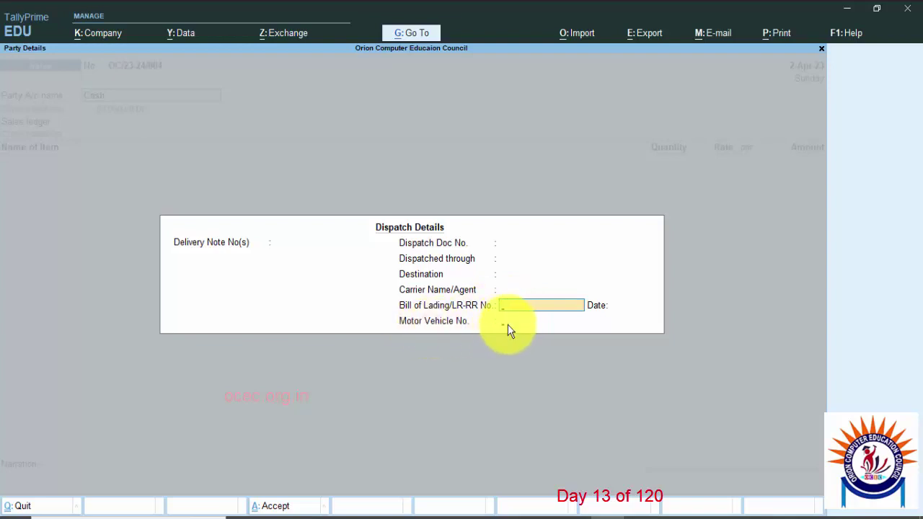
click(508, 326)
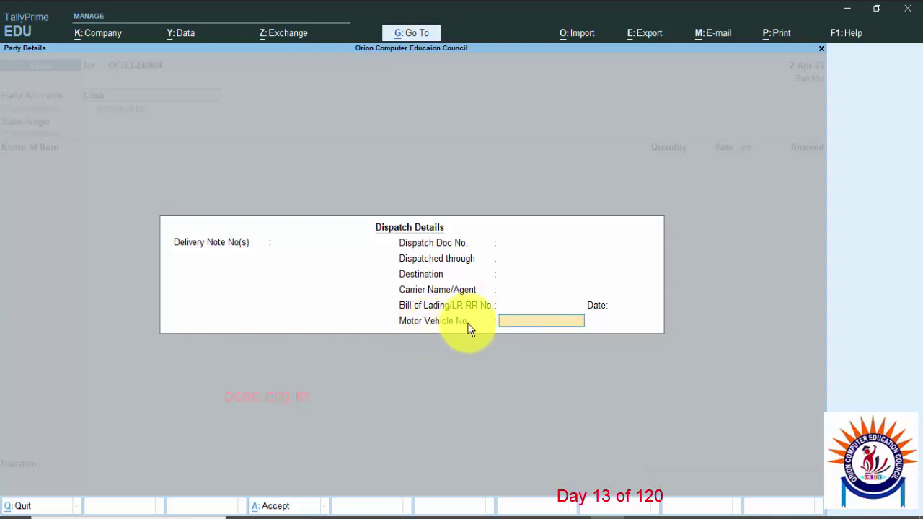
click(632, 306)
key(Return)
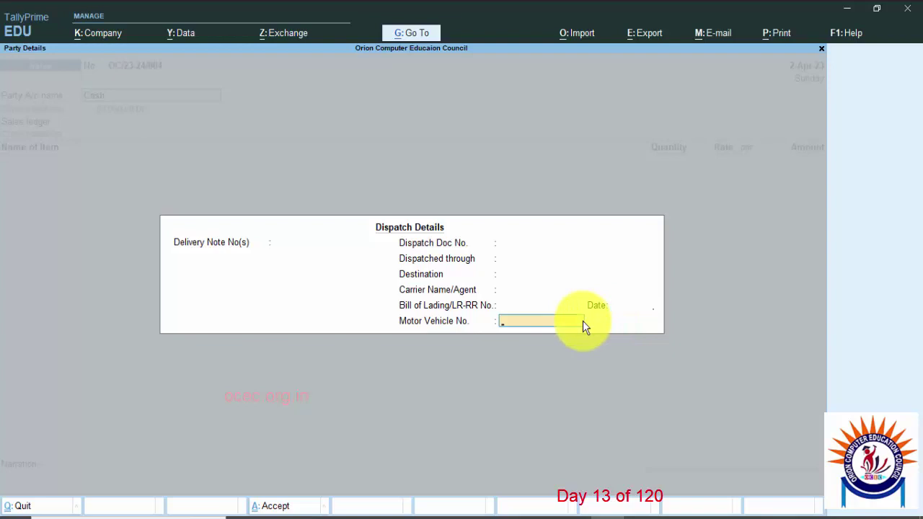
key(Return)
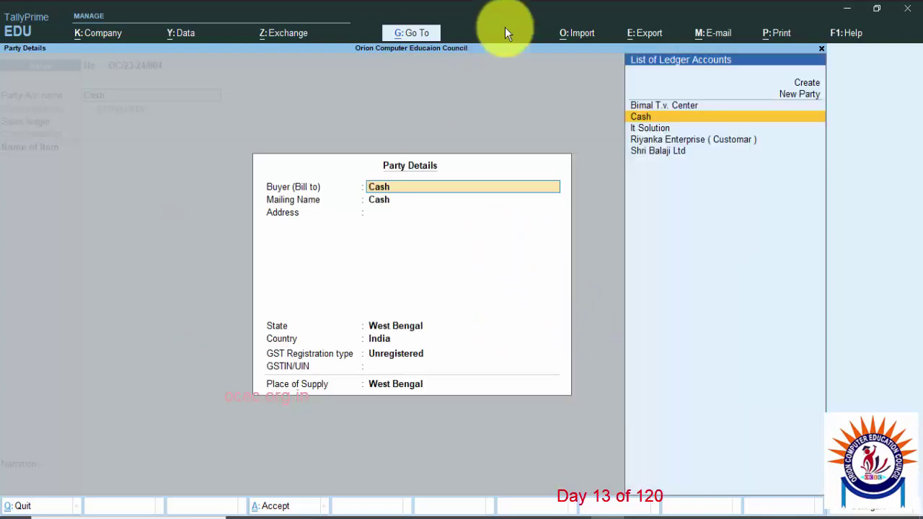
Keep Cash as the buyer and enter Jhankar Shop, copied from the exercise page in Firefox, as the mailing name
click(651, 121)
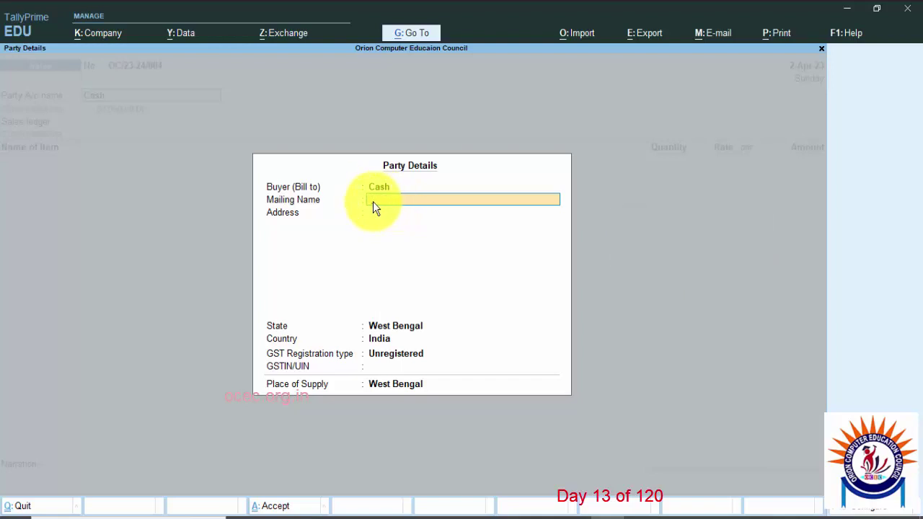
click(374, 508)
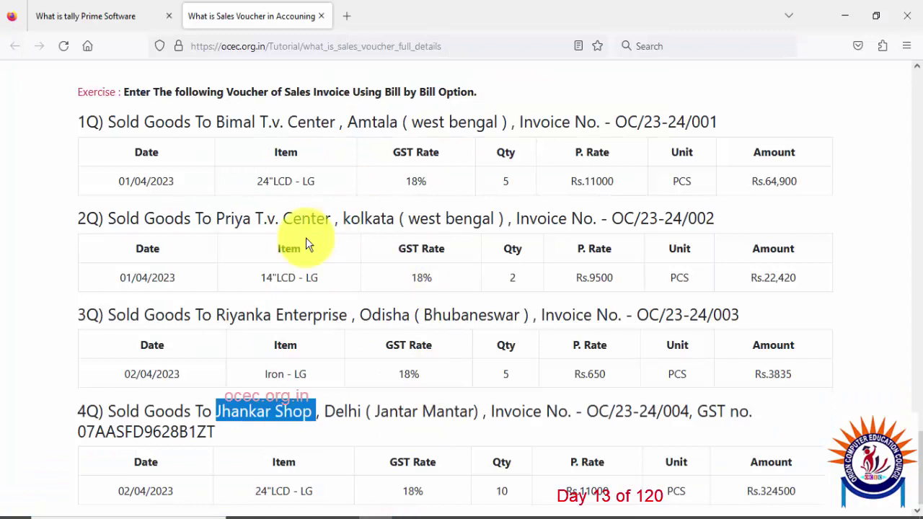
right_click(245, 411)
click(281, 210)
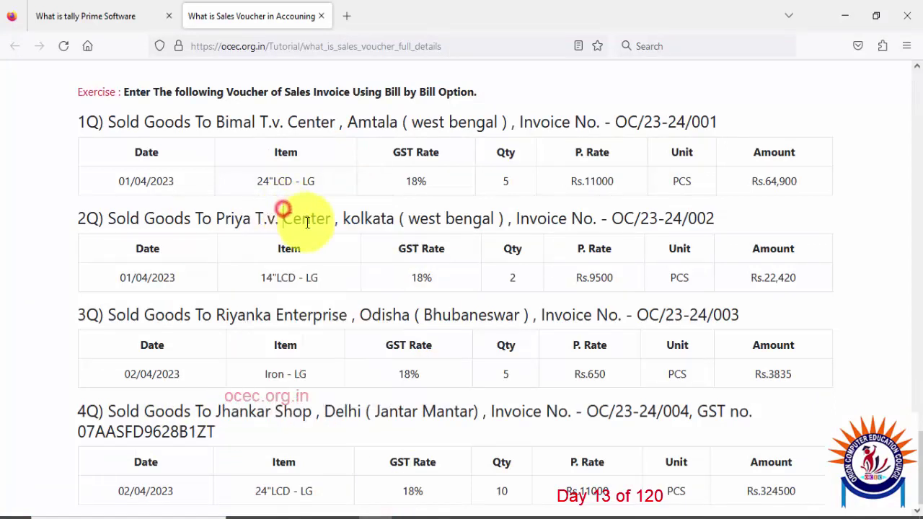
key(alt+Tab)
key(ctrl+v)
key(Return)
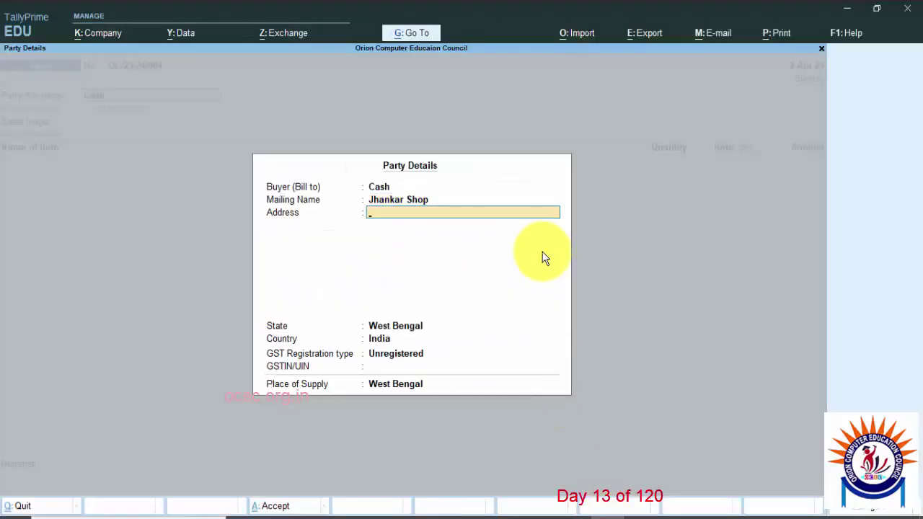
Fill in the party's address, copied from the fourth exercise on the Firefox page, and set the state to Delhi
click(386, 513)
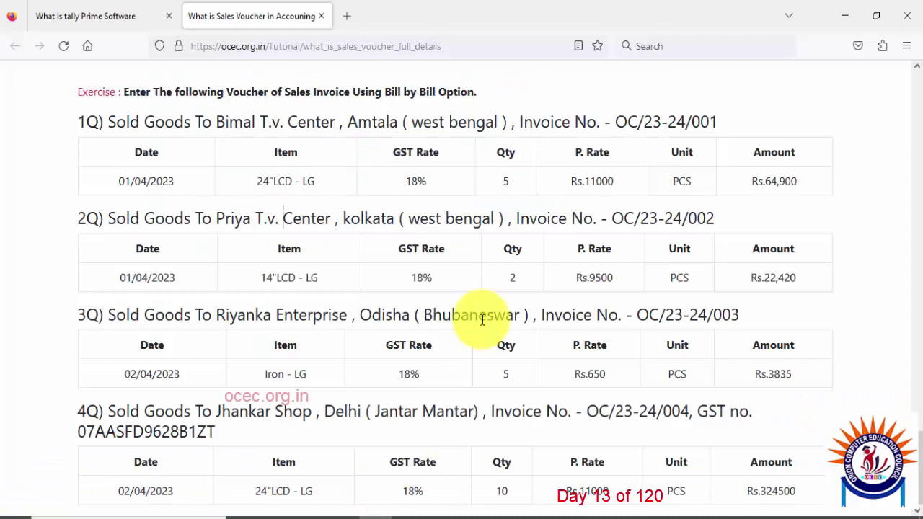
drag(326, 411, 470, 404)
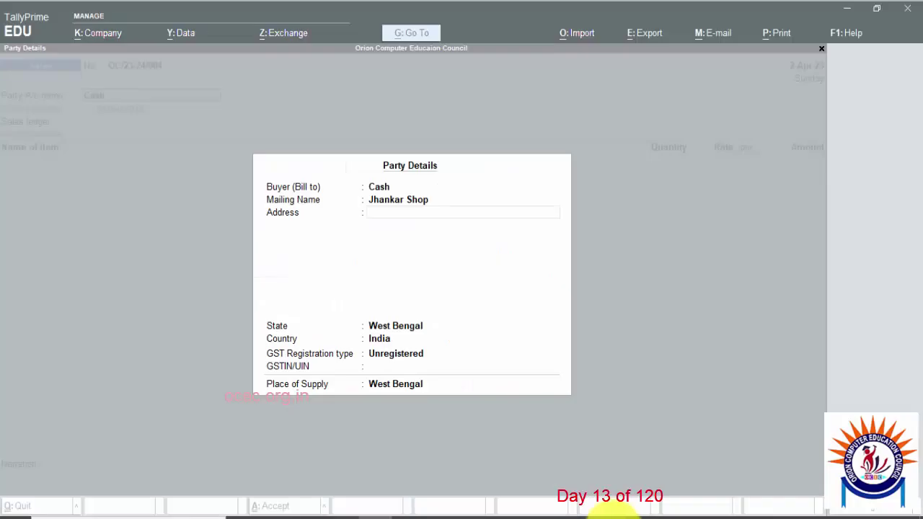
click(613, 514)
key(ctrl+alt+v)
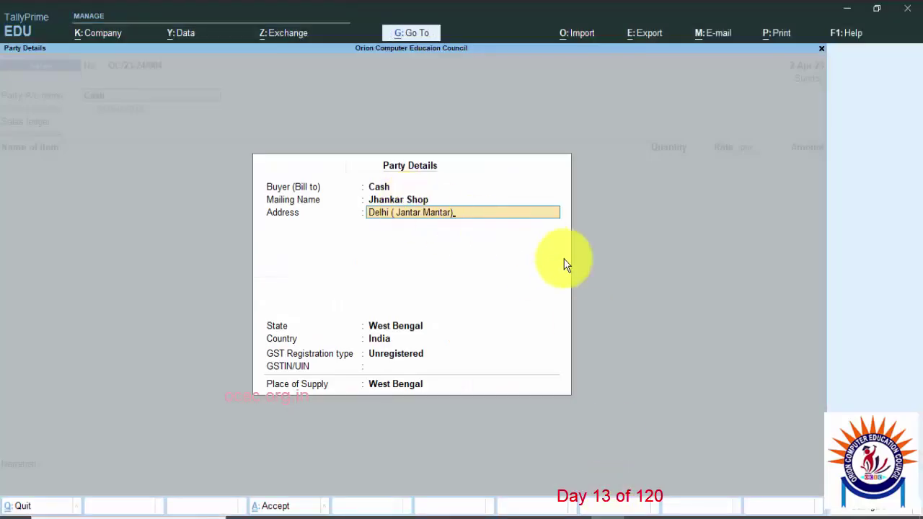
key(Return)
key(Return)
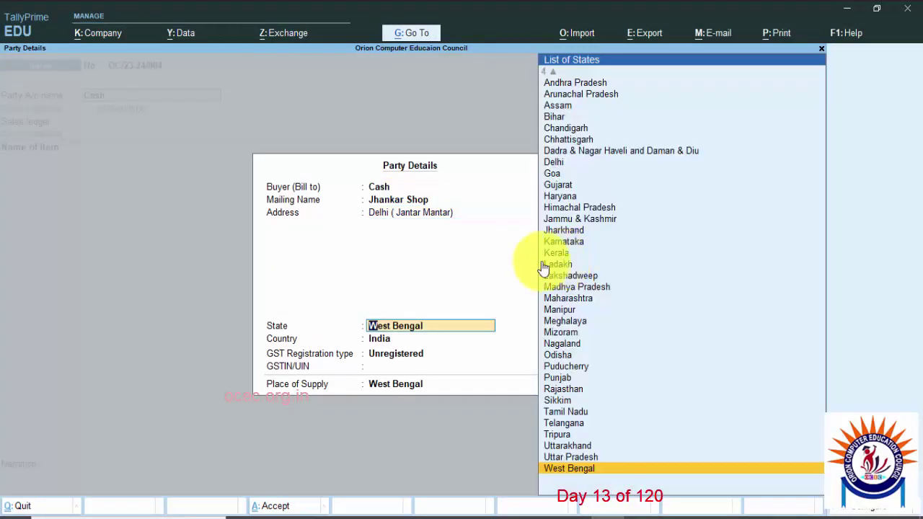
text(De)
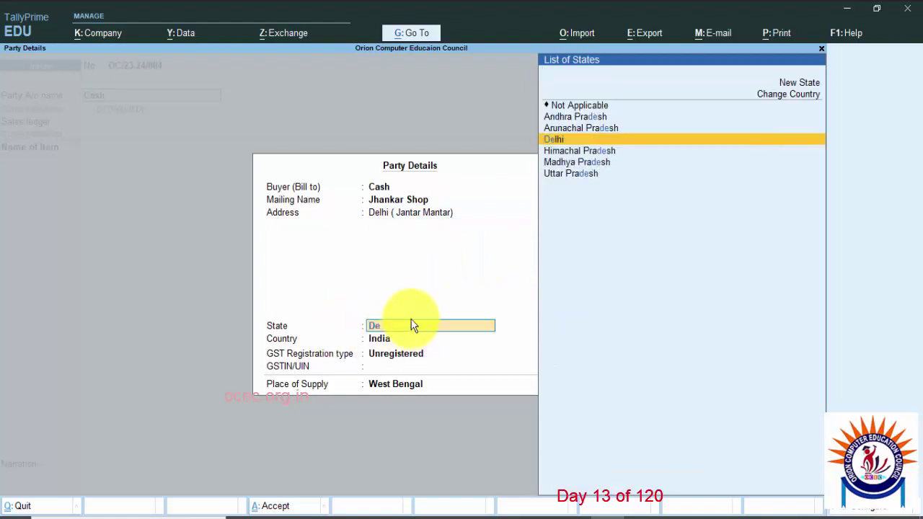
click(561, 141)
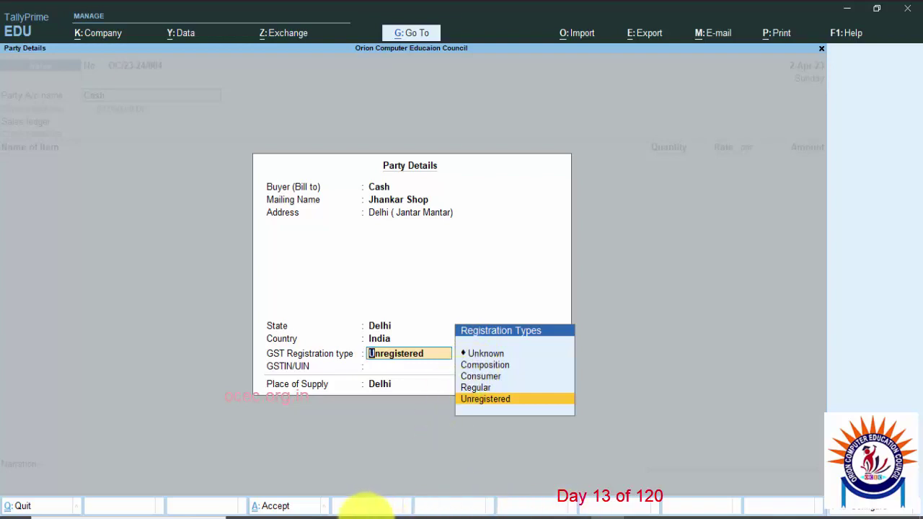
Set the GST registration type to Regular and enter the party's GSTIN copied from the Firefox exercise page, keeping Delhi as place of supply
click(360, 513)
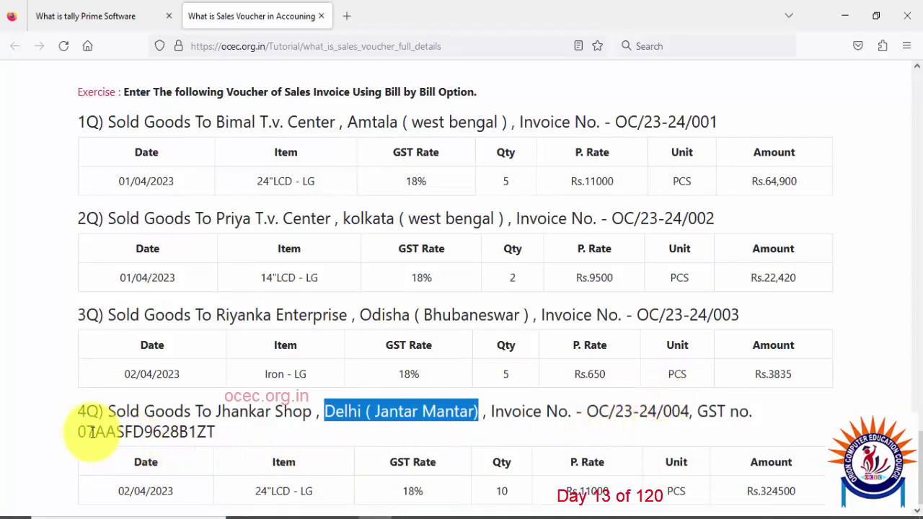
drag(77, 432, 211, 431)
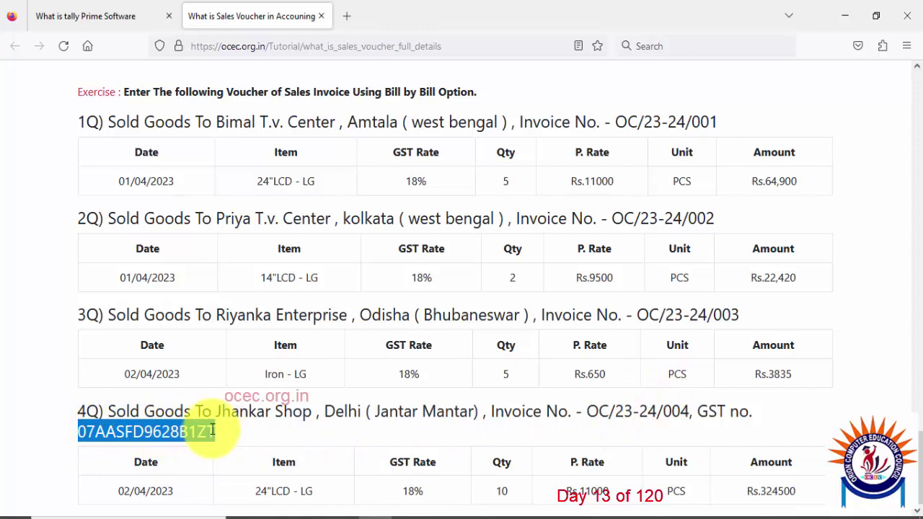
right_click(209, 430)
click(230, 230)
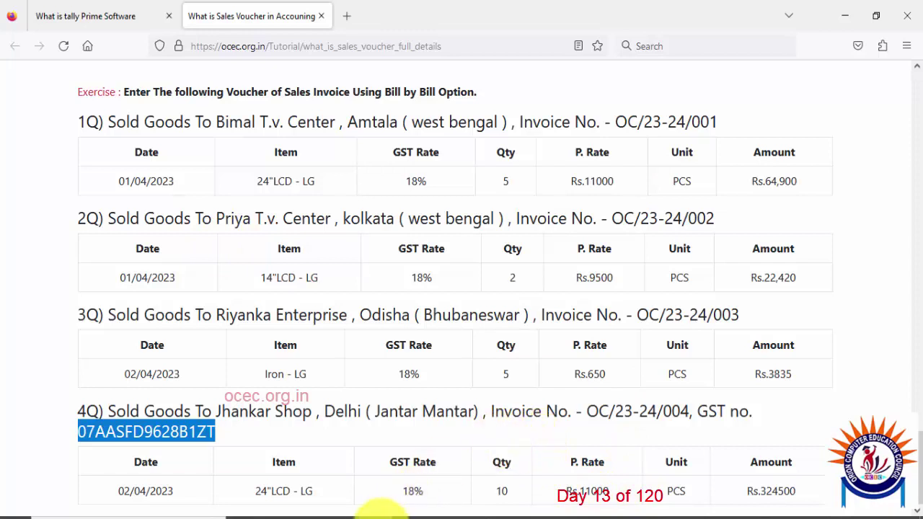
click(389, 513)
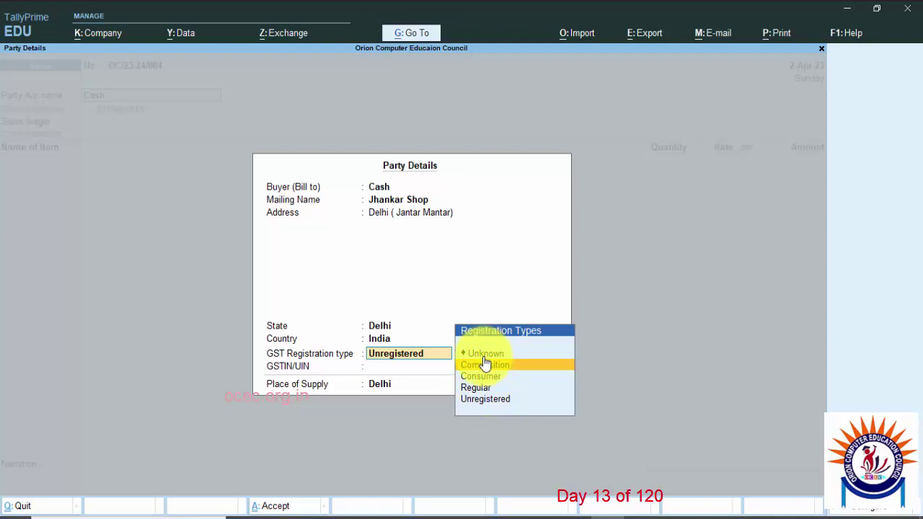
click(479, 387)
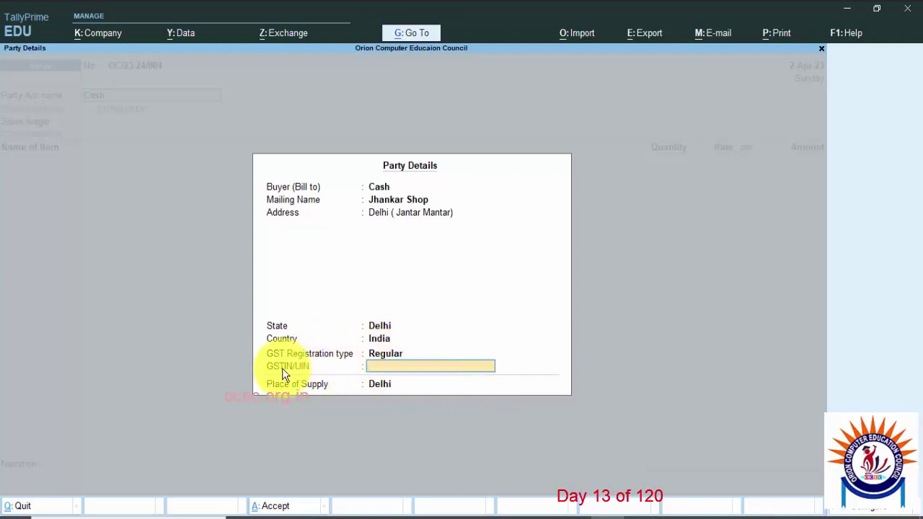
key(ctrl+v)
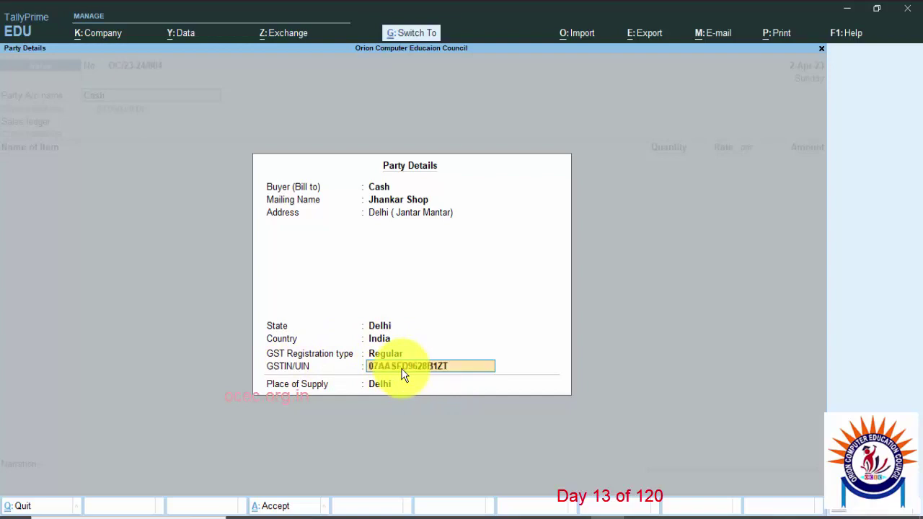
key(Return)
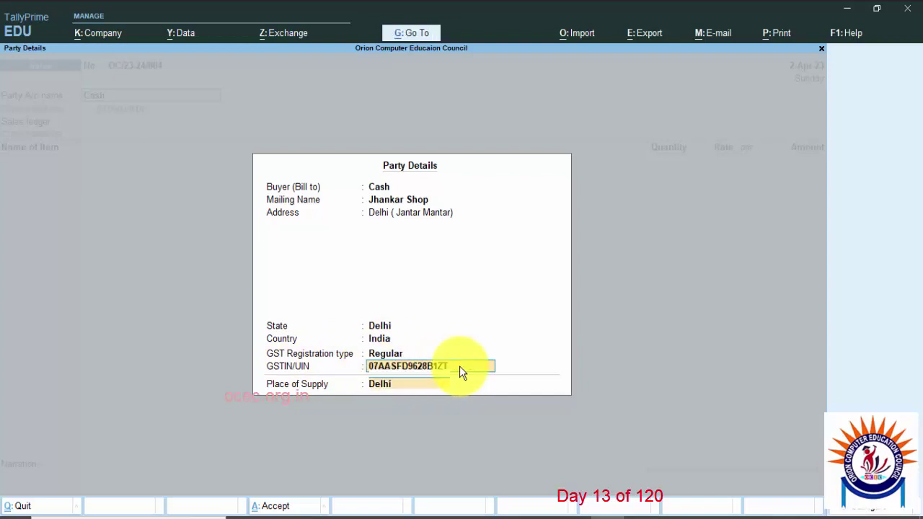
key(Down)
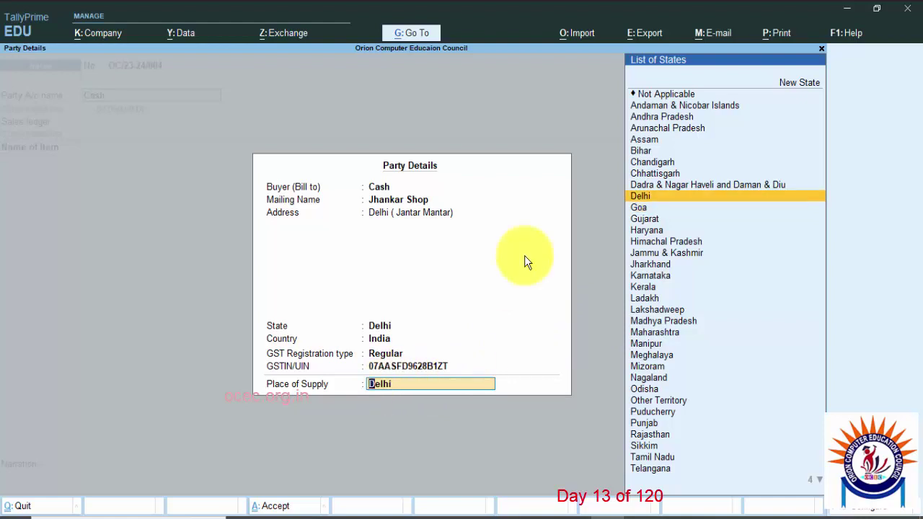
key(Return)
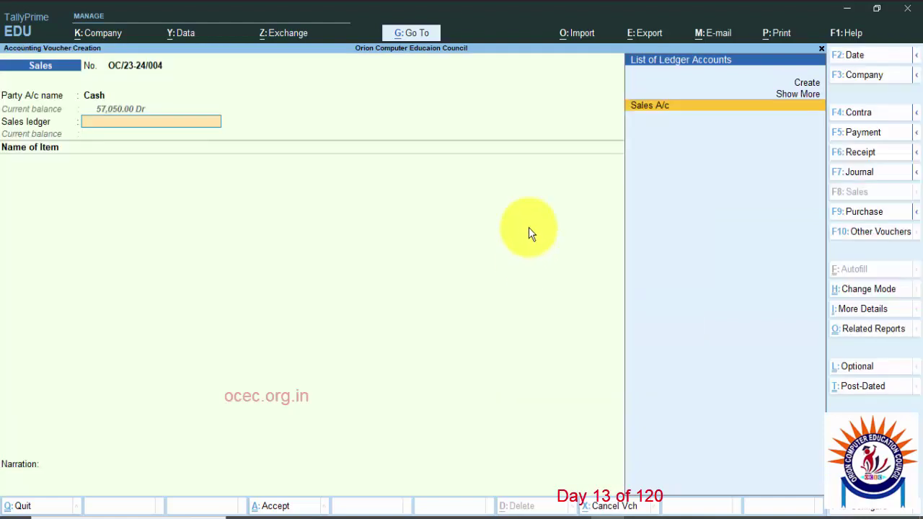
Choose Sales A/c as the sales ledger and classify the transaction as Interstate Sales Taxable
click(675, 108)
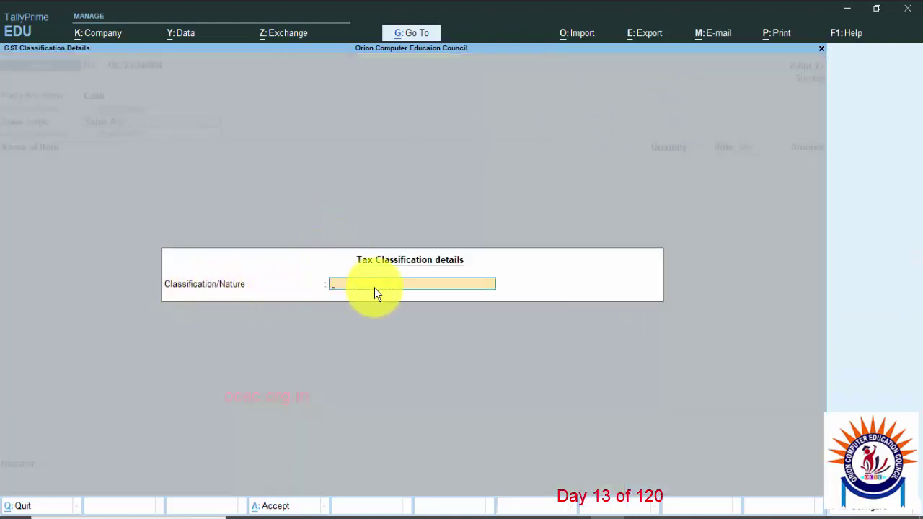
key(space)
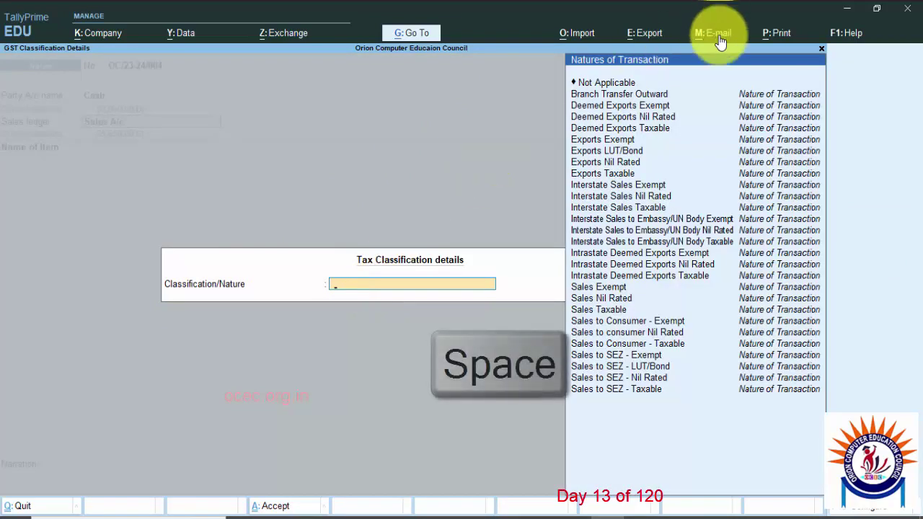
click(608, 207)
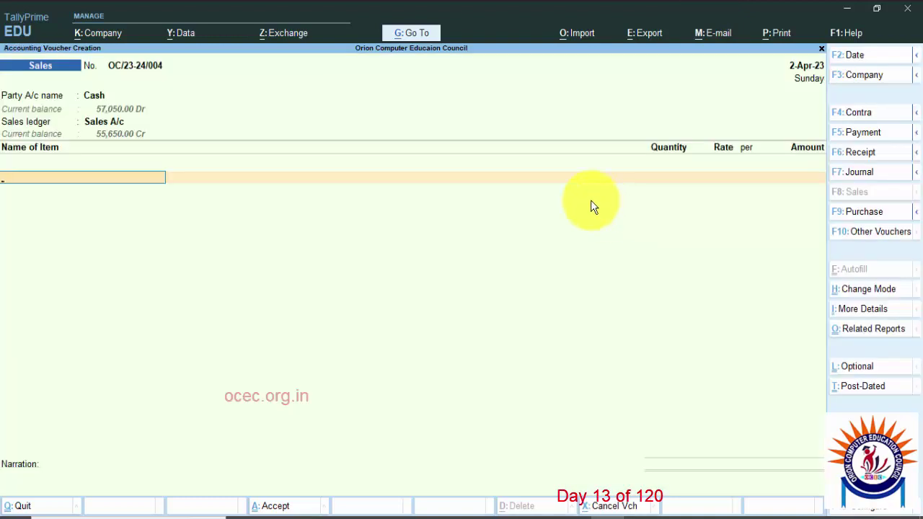
Add Sugar as the first stock item with a quantity of 10 kg at a rate of 60 per kg
key(space)
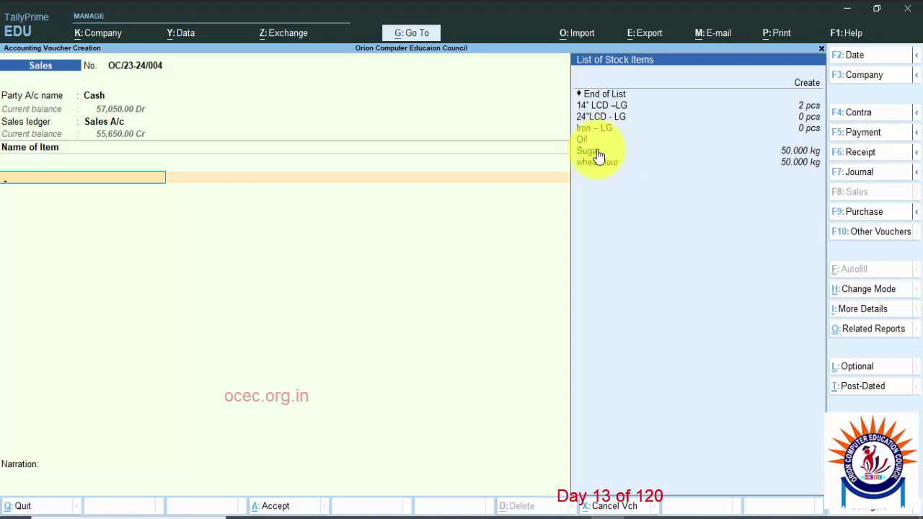
click(785, 154)
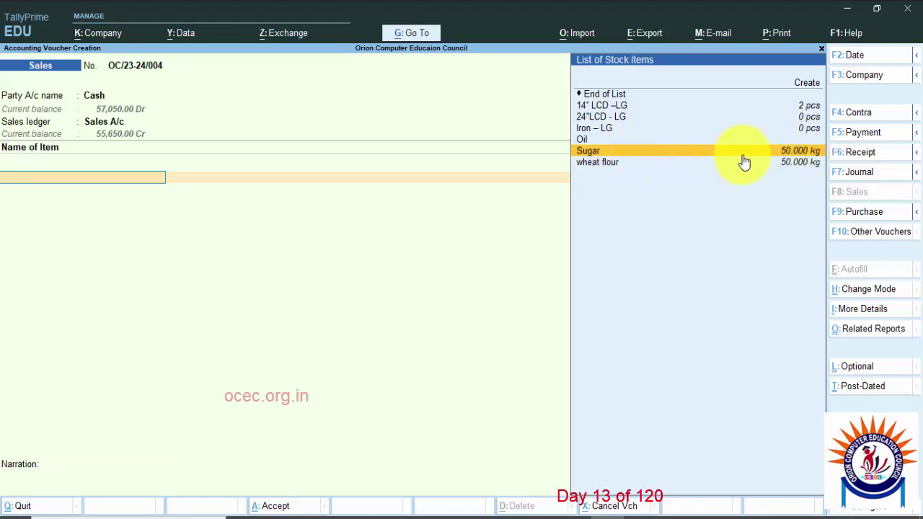
key(Return)
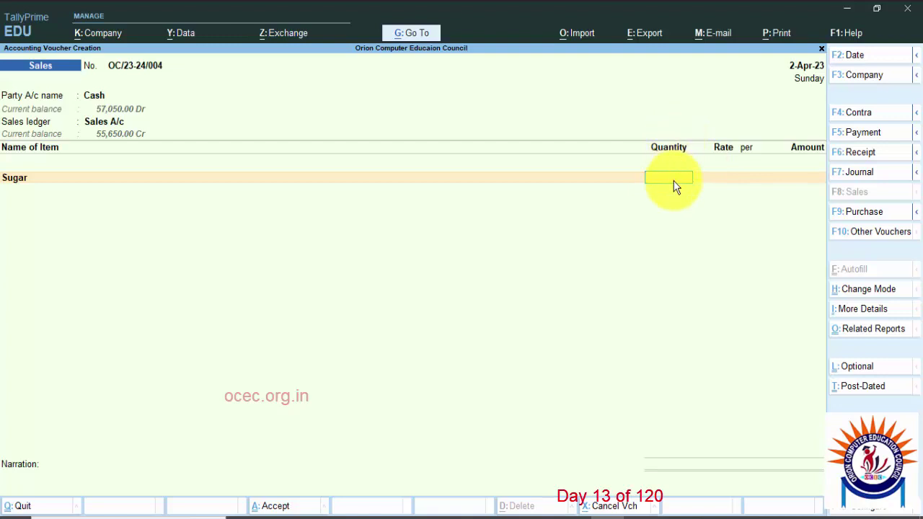
text(10)
key(Return)
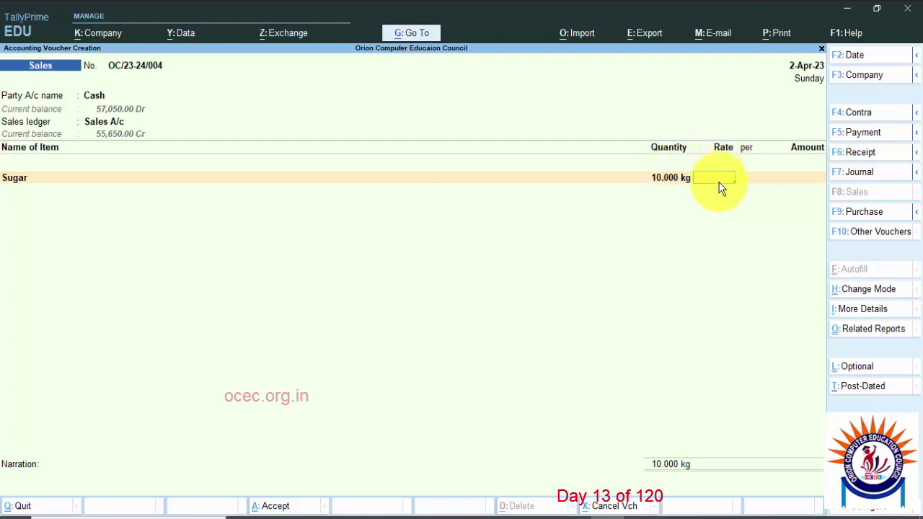
text(6)
key(BackSpace)
text(60)
key(Return)
key(Return)
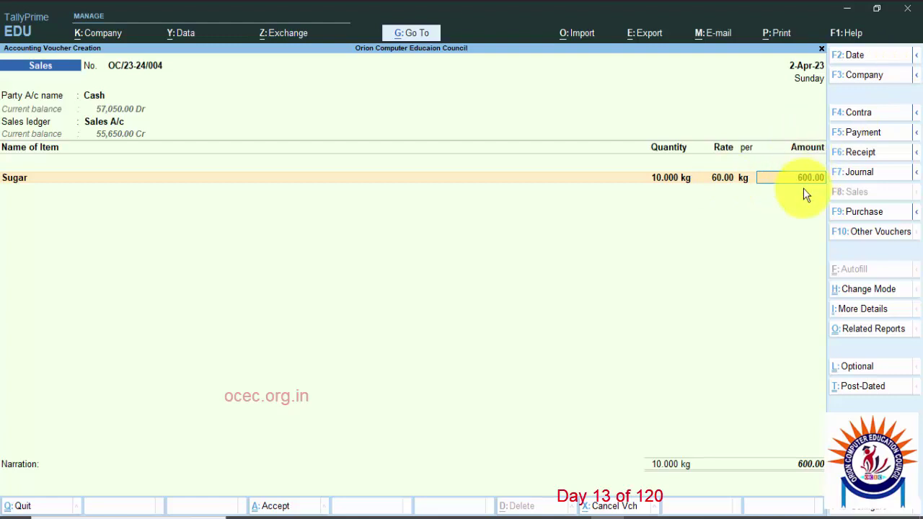
key(Return)
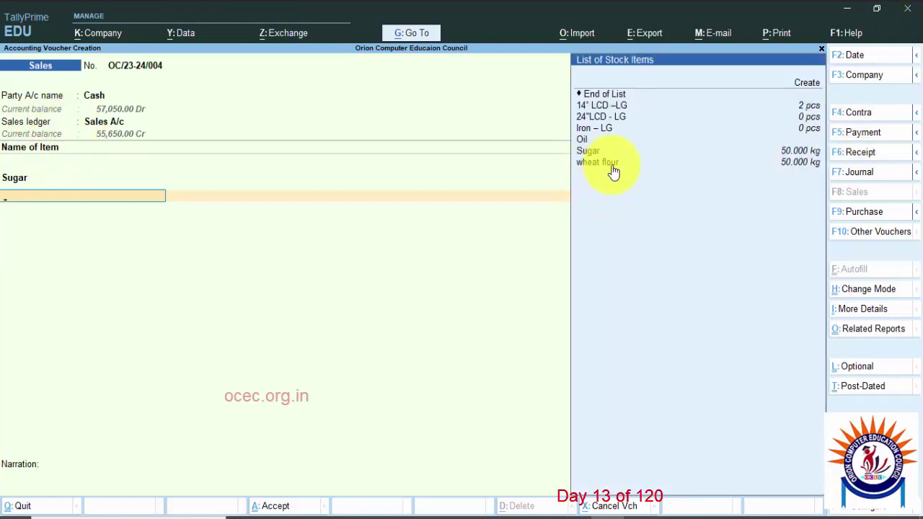
Add wheat flour as the second stock item with a quantity of 5 kg at a rate of 40 per kg
click(611, 164)
key(Return)
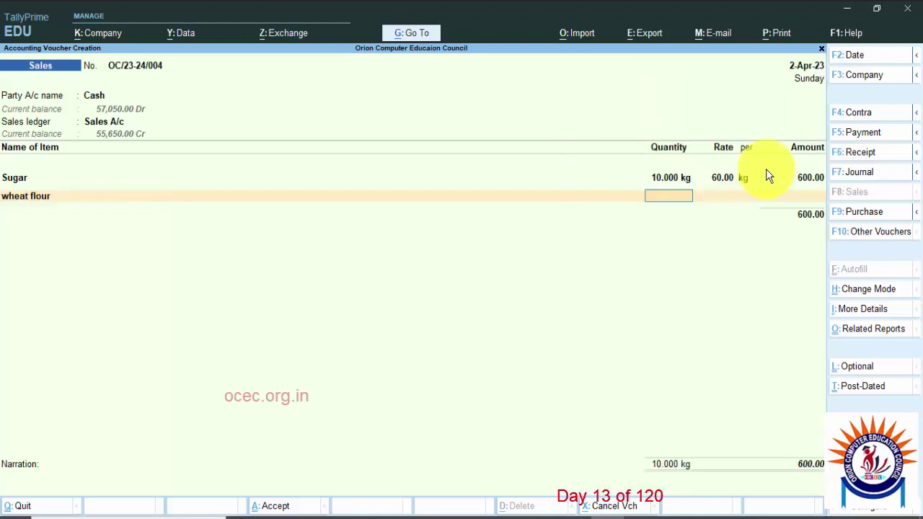
text(5)
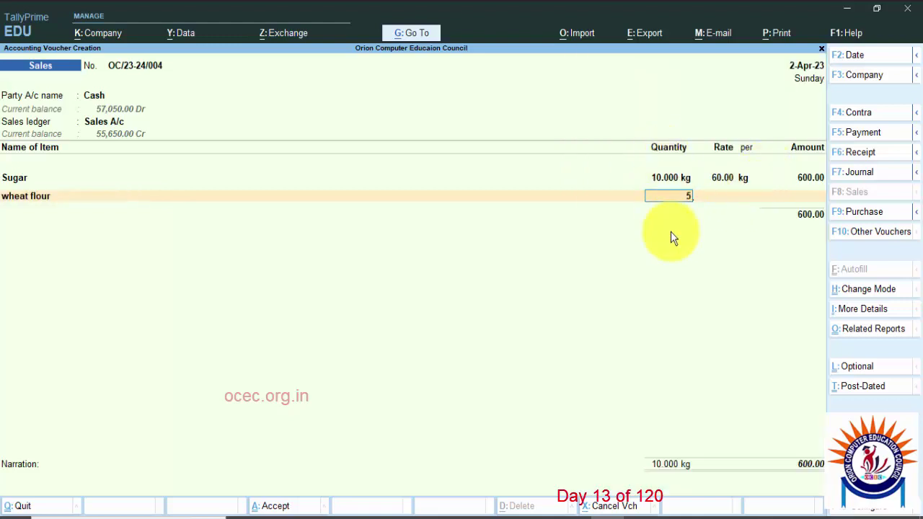
key(Return)
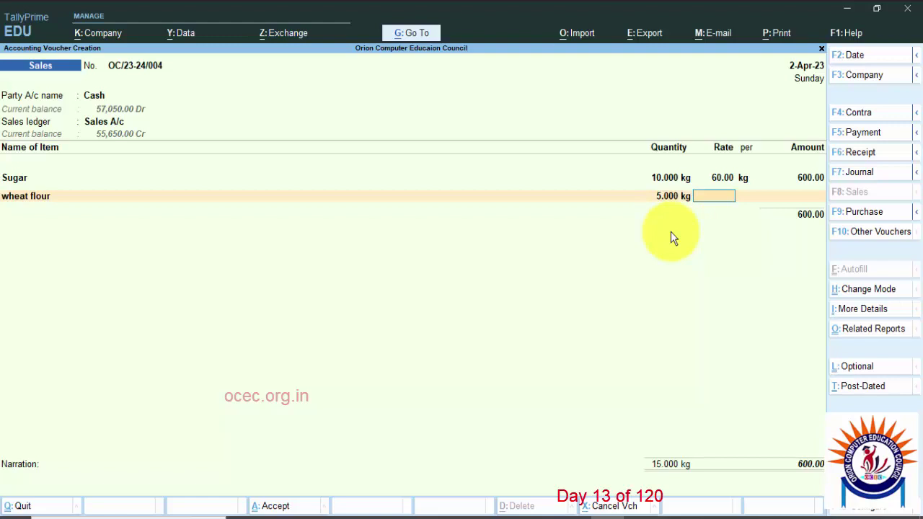
text(40)
key(Return)
key(Return)
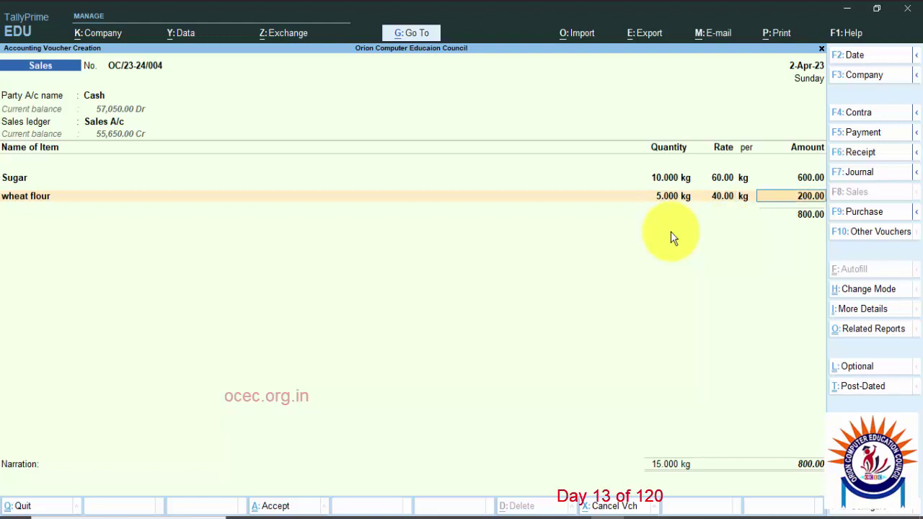
key(Return)
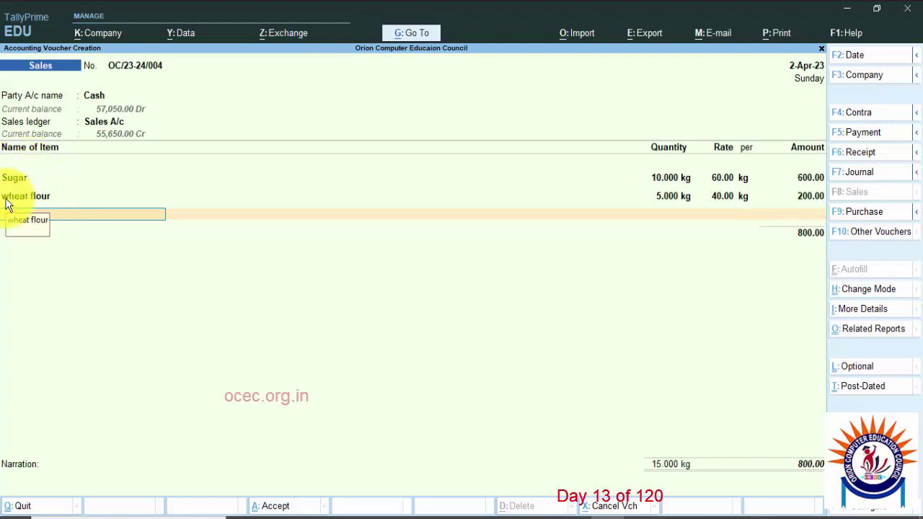
End the item list and add the Output IGST ledger with its calculated amount as the only tax line
key(Return)
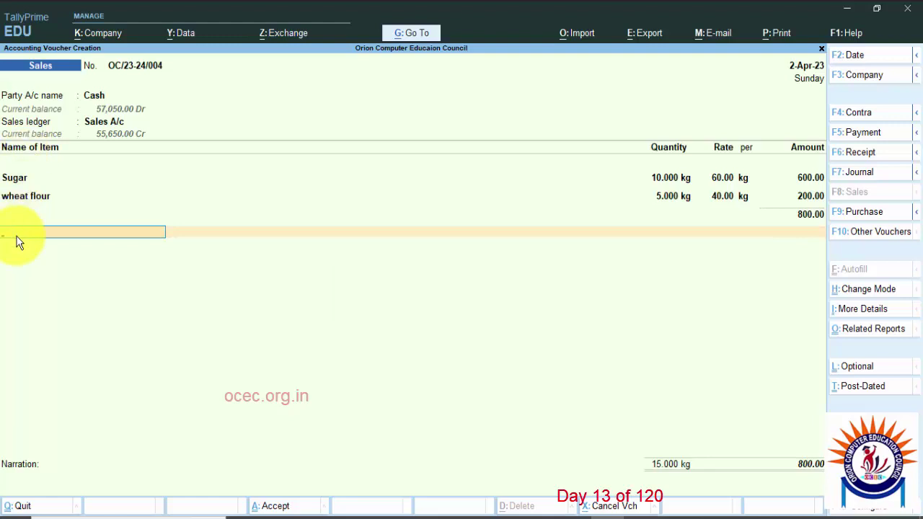
key(space)
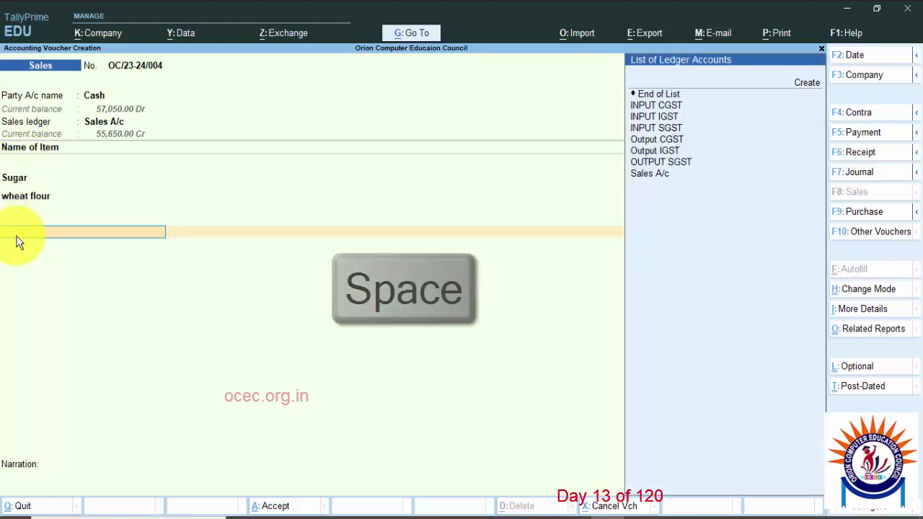
click(668, 152)
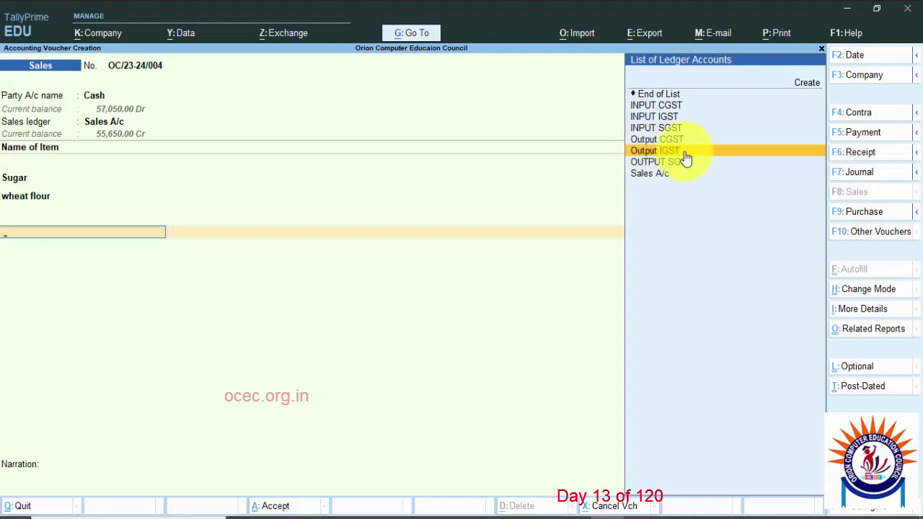
key(Return)
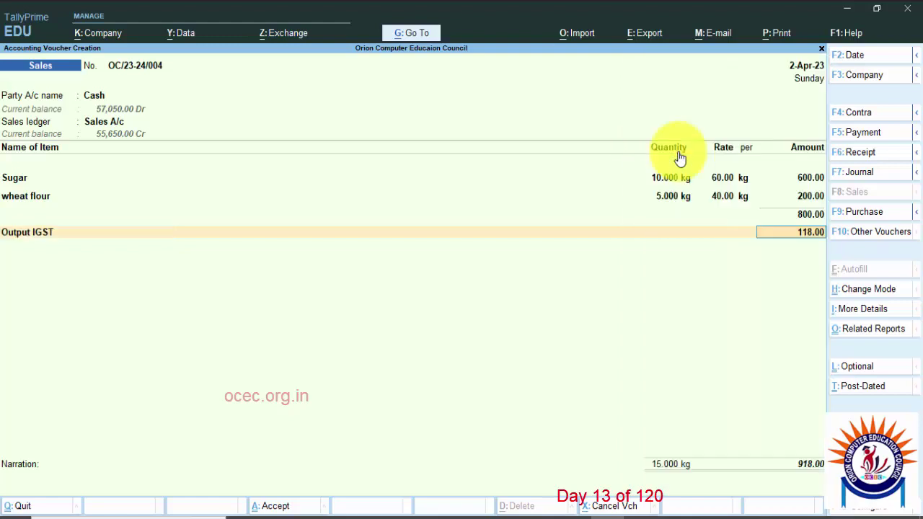
key(Return)
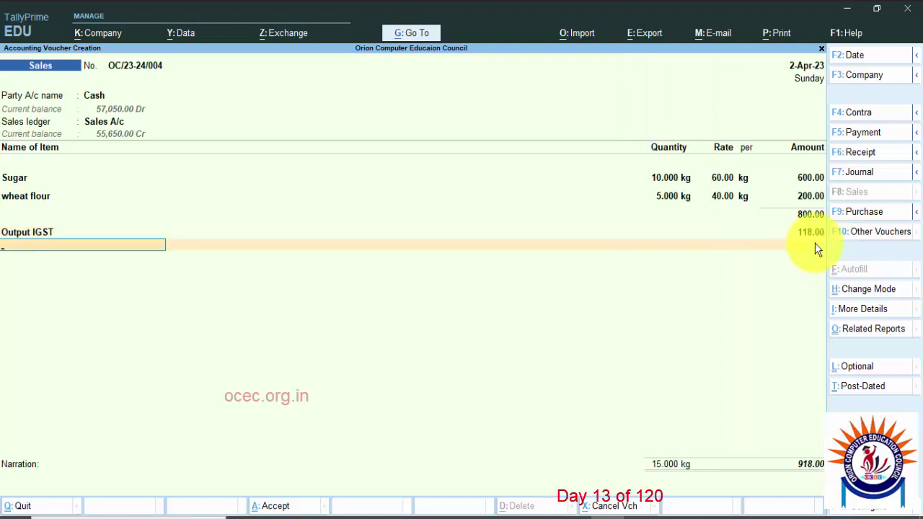
key(Return)
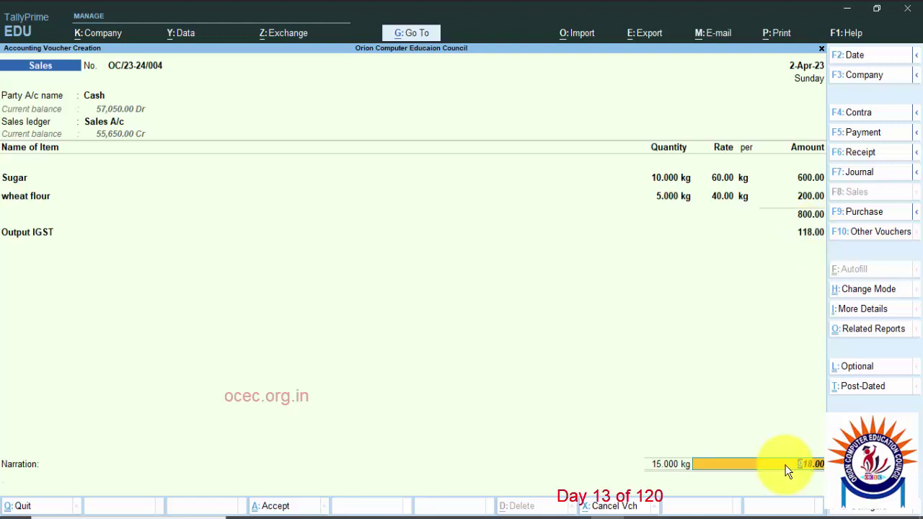
Preview the printed Tax Invoice for the sales voucher and review its buyer details, item amounts and integrated tax breakdown
key(Return)
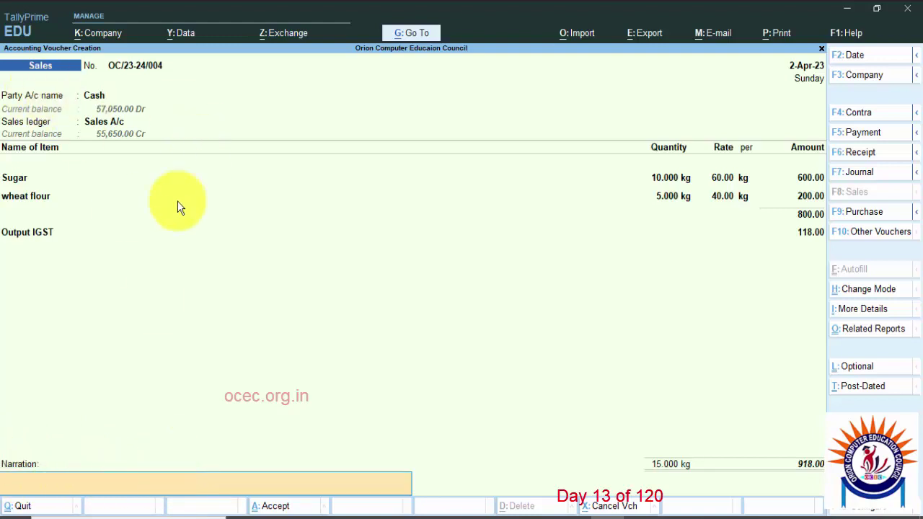
click(775, 36)
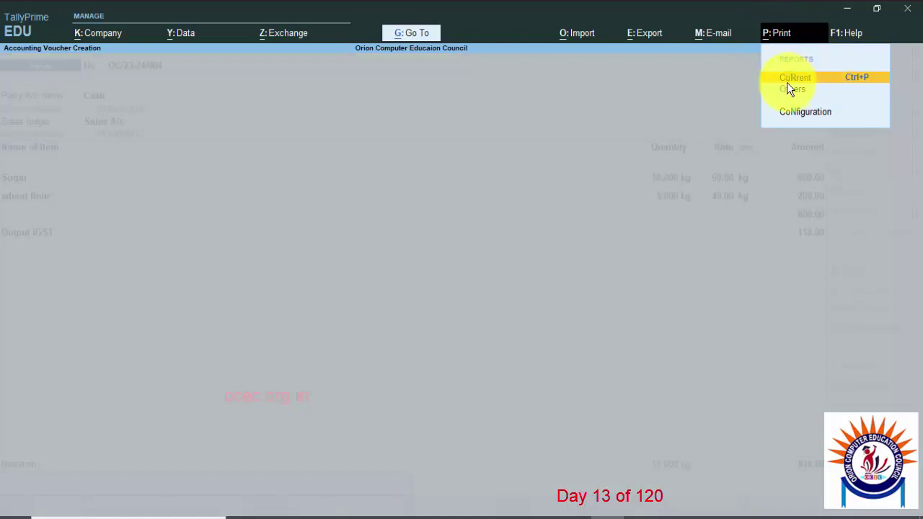
click(852, 83)
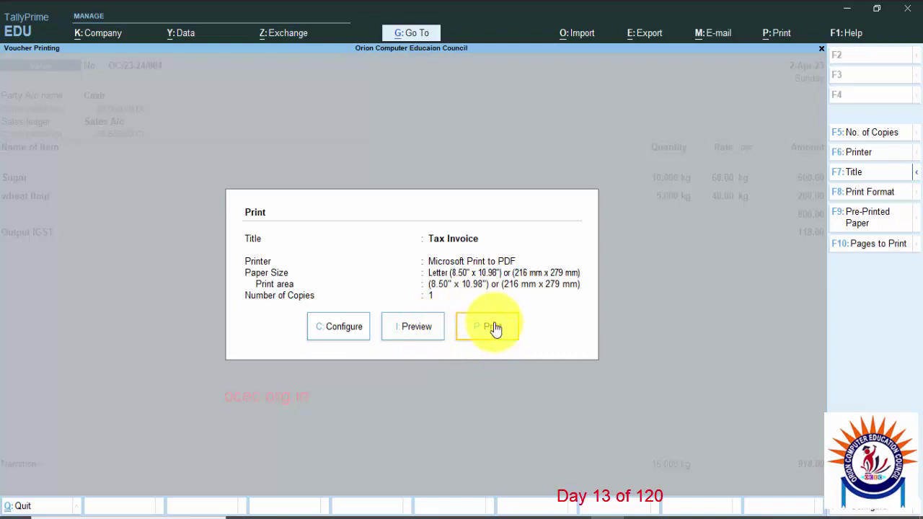
click(416, 331)
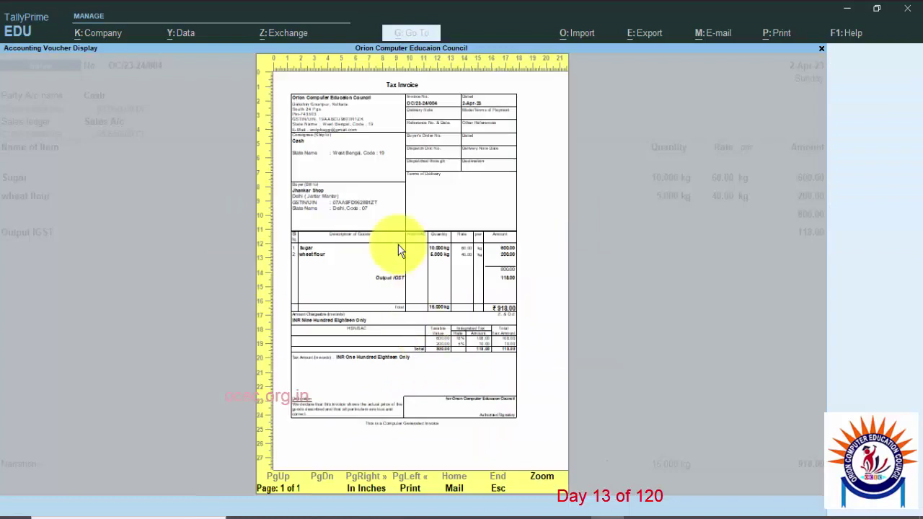
click(544, 478)
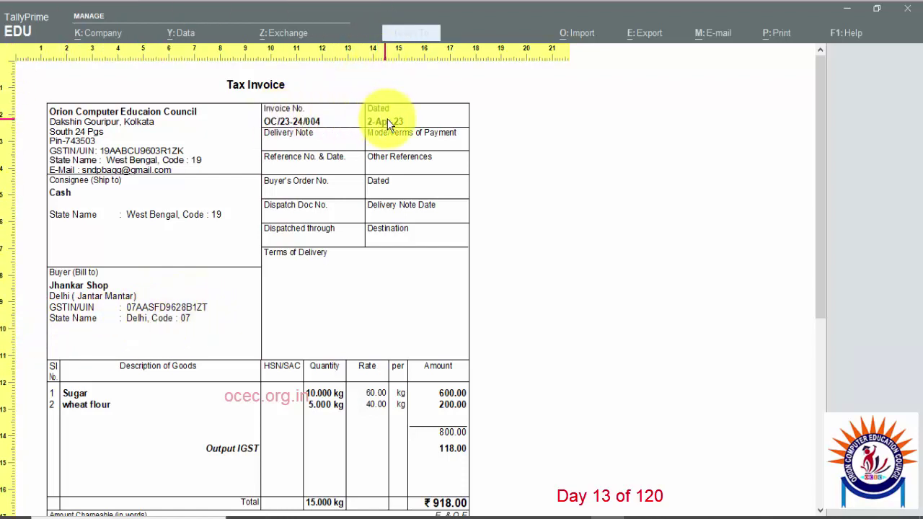
drag(819, 153, 822, 270)
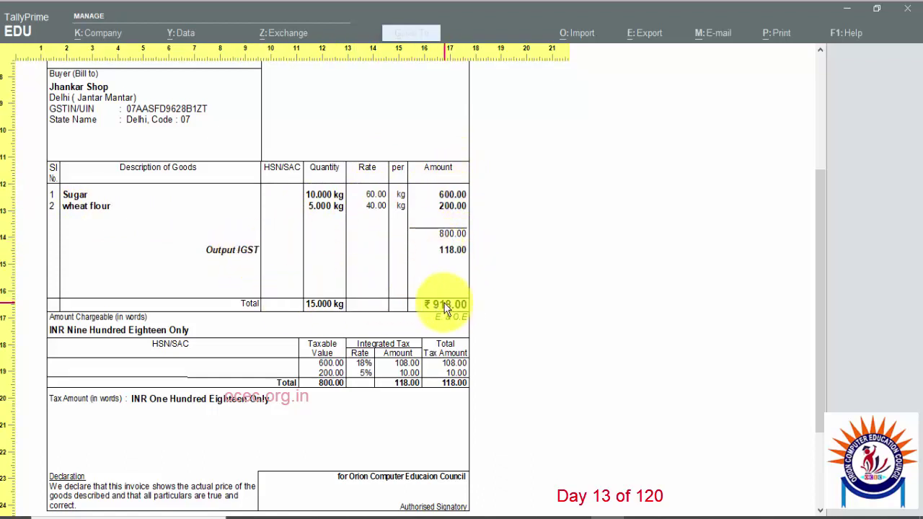
drag(820, 216, 821, 284)
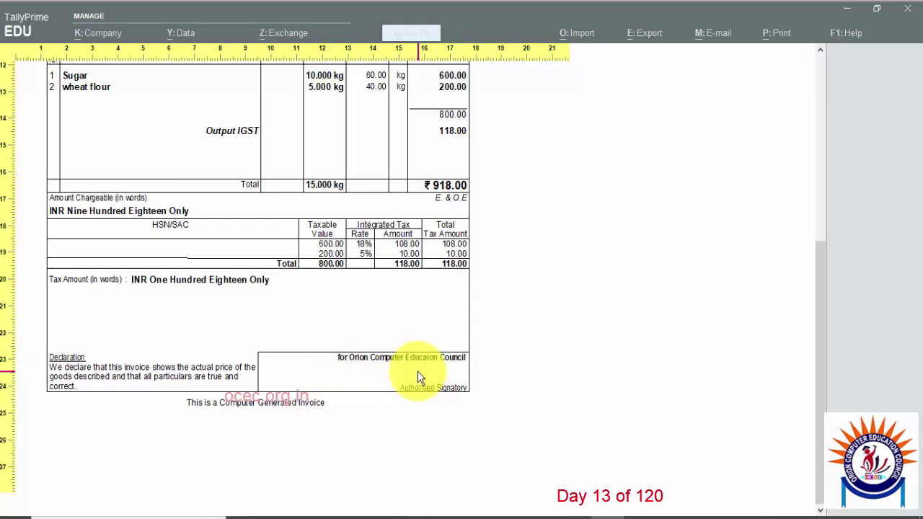
scroll(420, 358, up, 5)
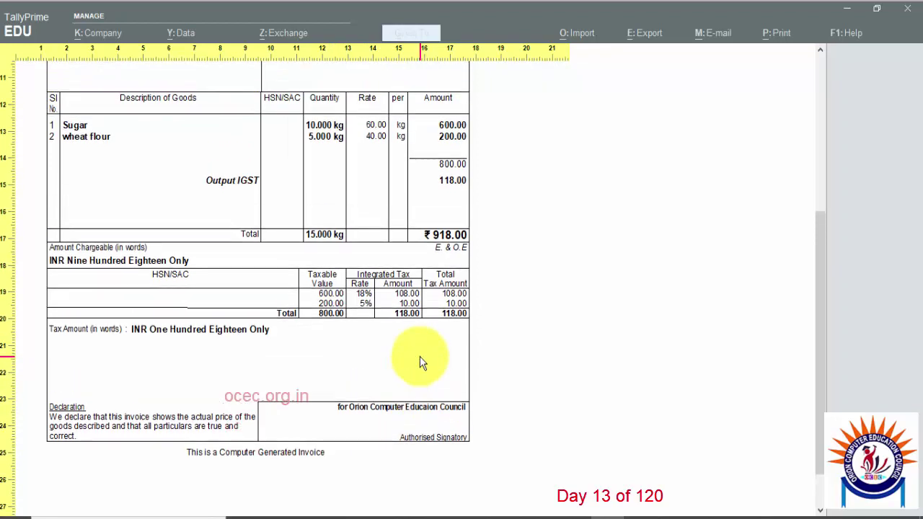
scroll(421, 361, up, 10)
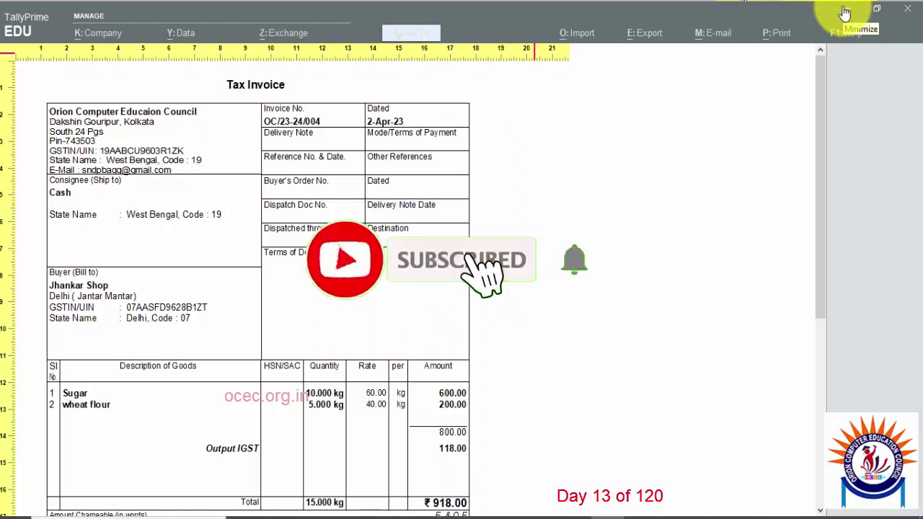
key(Escape)
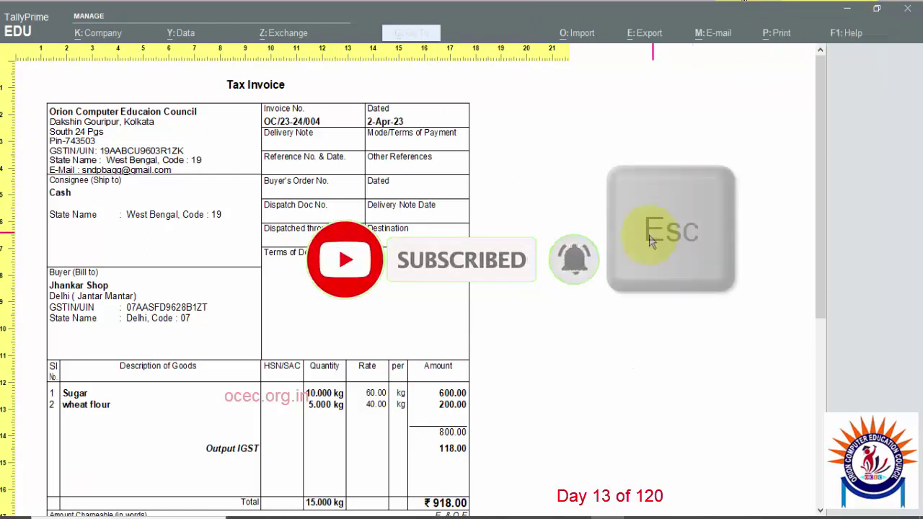
key(Escape)
key(Escape)
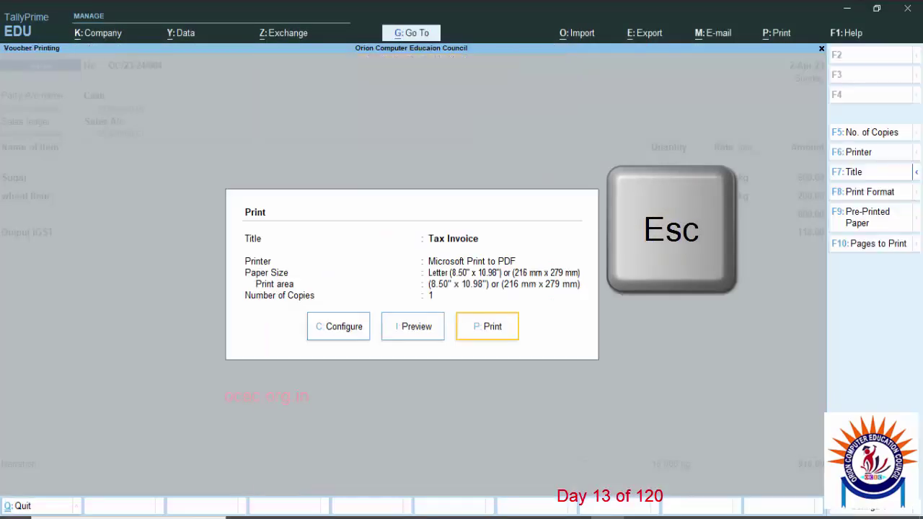
Close the print settings, save the completed sales voucher and return to the Gateway of Tally
key(Escape)
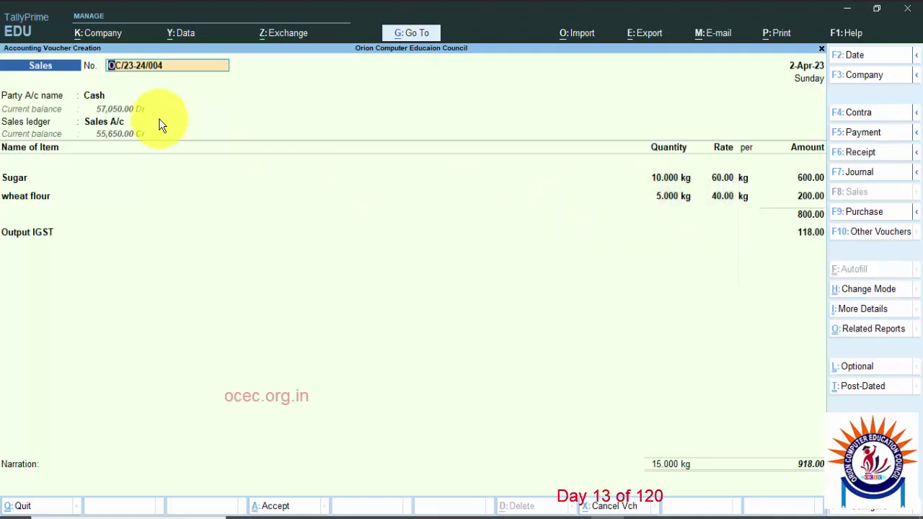
key(ctrl+a)
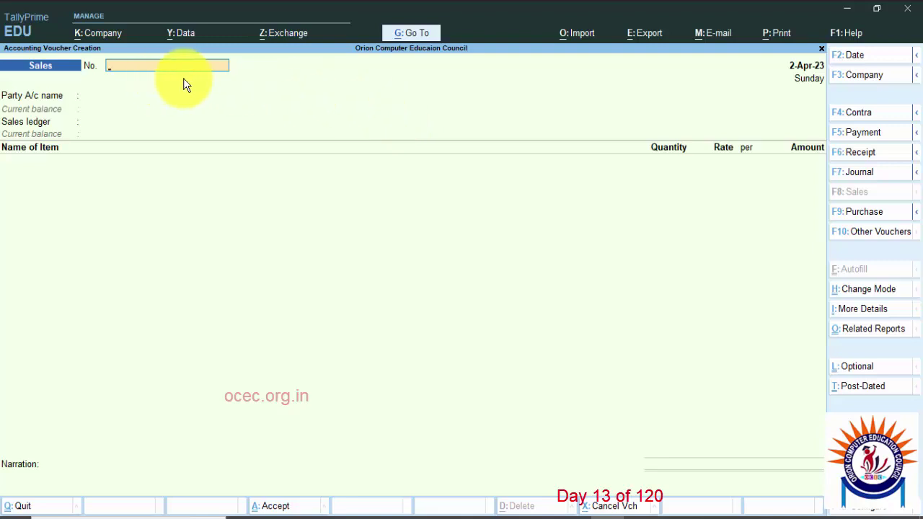
key(Escape)
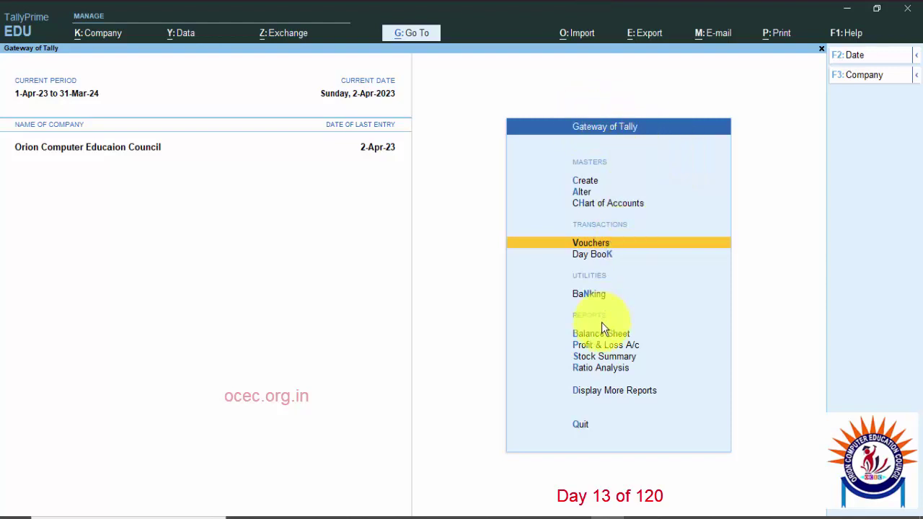
Check the receivables in the outstanding statements of accounts and return to the list of additional reports
click(633, 392)
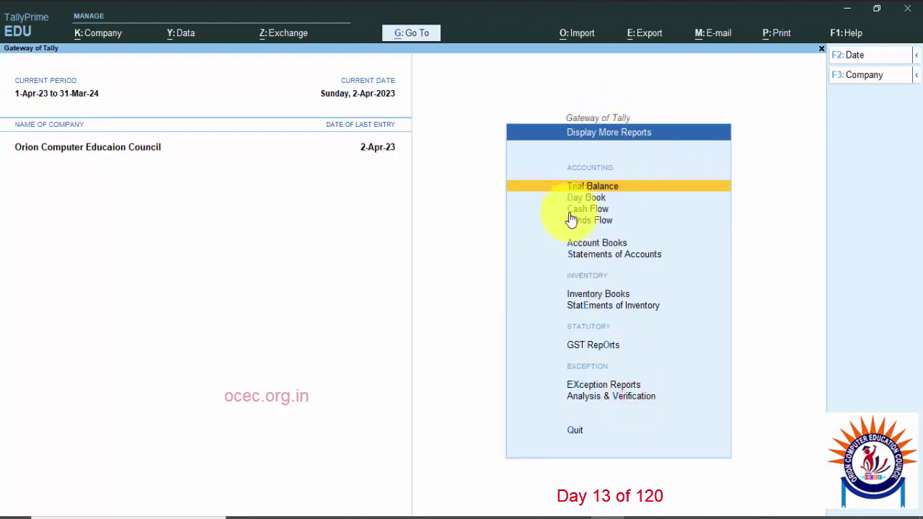
click(602, 256)
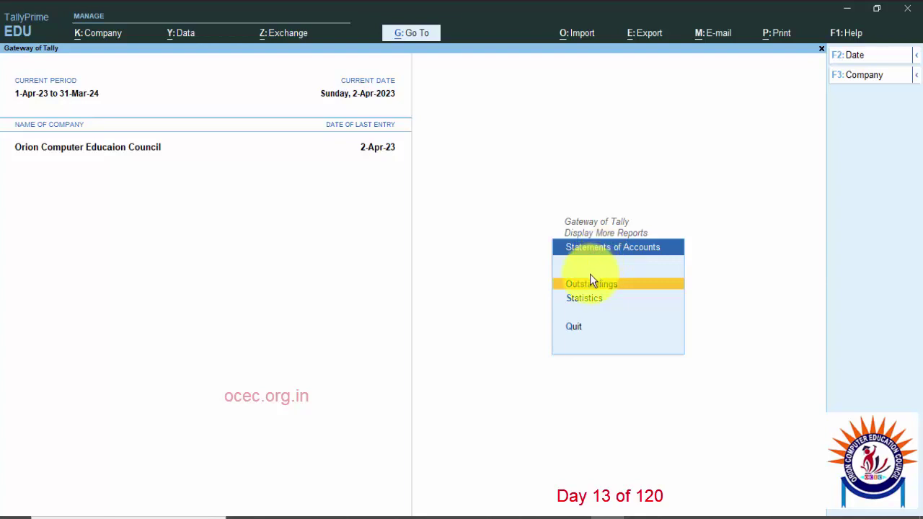
click(596, 287)
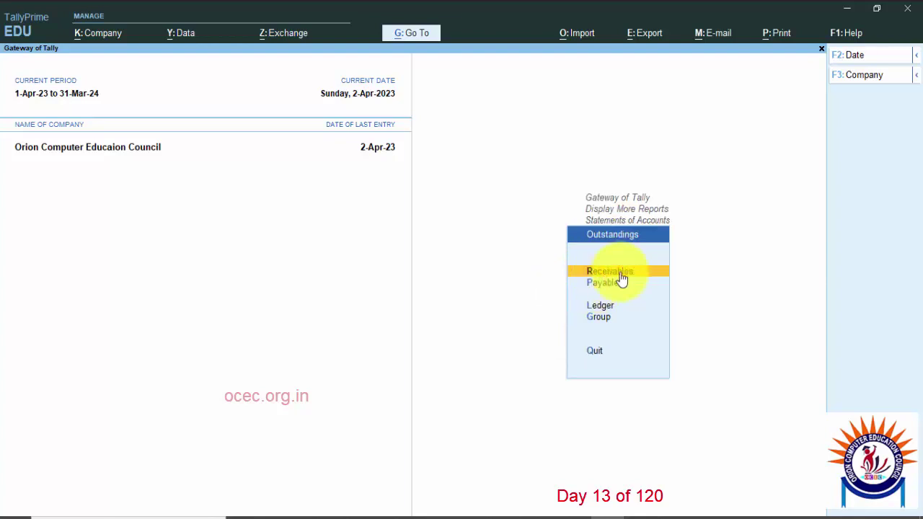
click(618, 271)
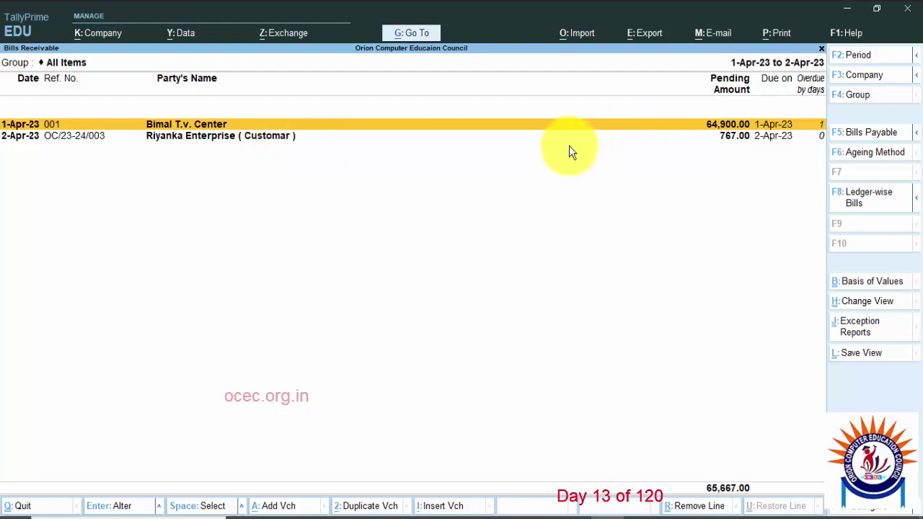
key(Escape)
key(Escape)
key(Escape)
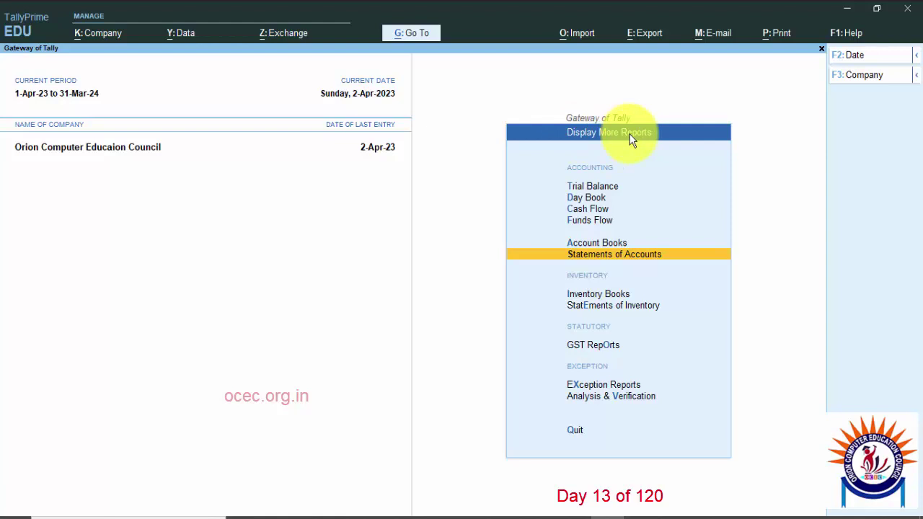
Examine April in the Cash Flow report, tracing the Current Liabilities inflow through Duties & Taxes to the Output IGST ledger
click(599, 210)
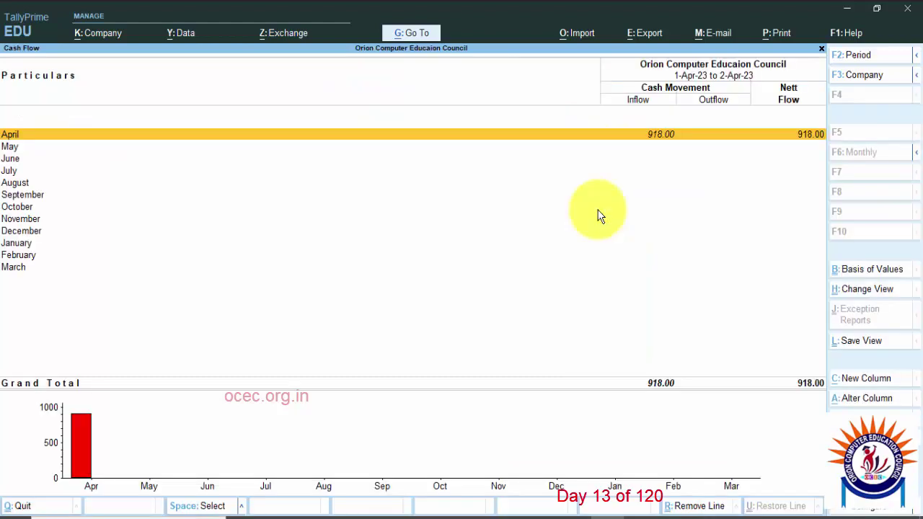
click(61, 137)
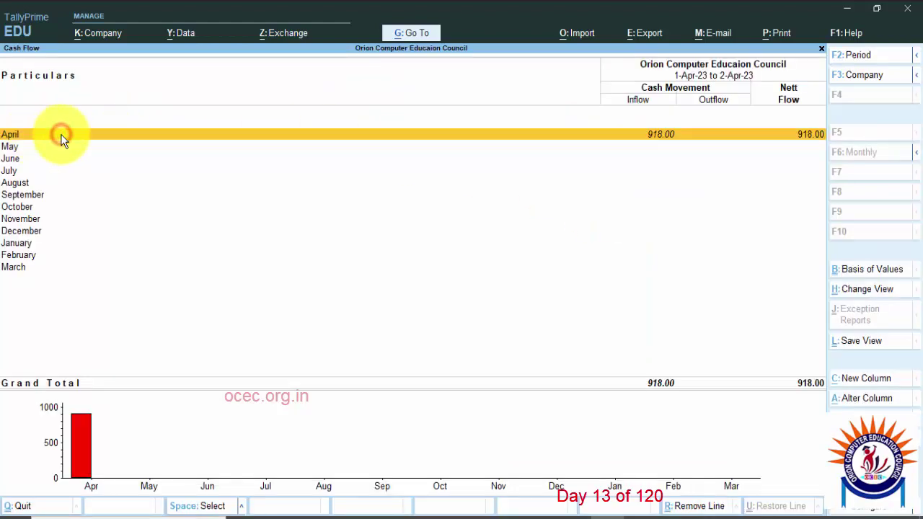
key(Return)
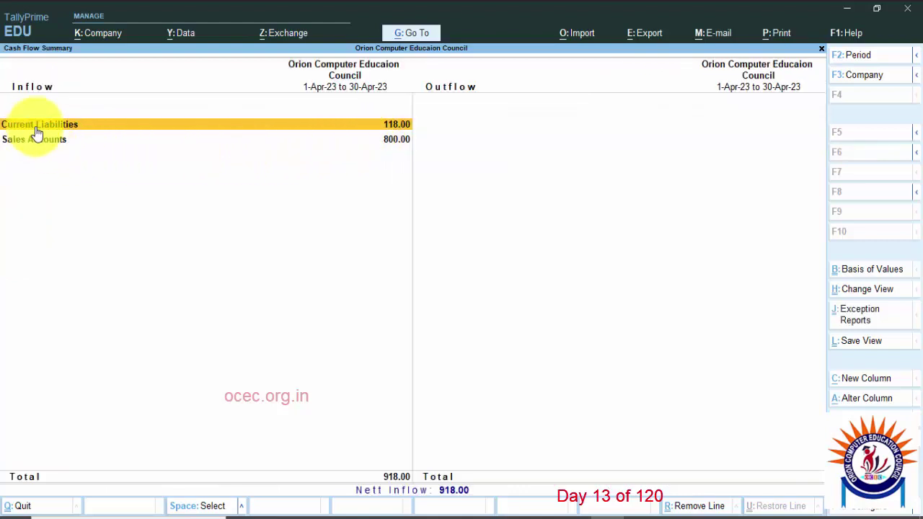
click(387, 132)
click(612, 142)
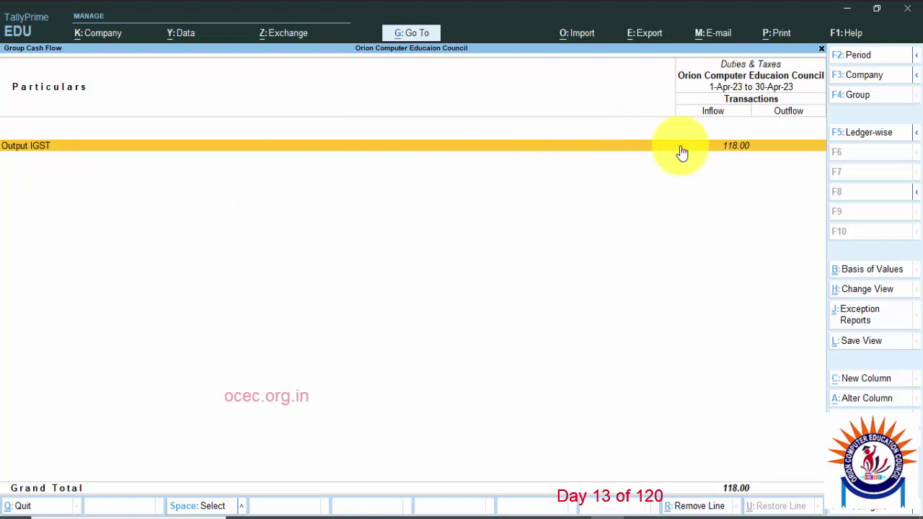
key(Escape)
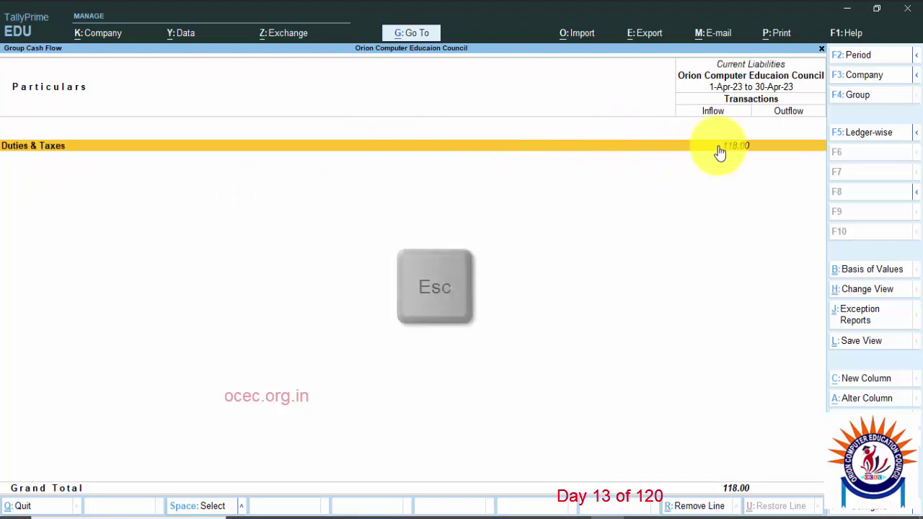
key(Escape)
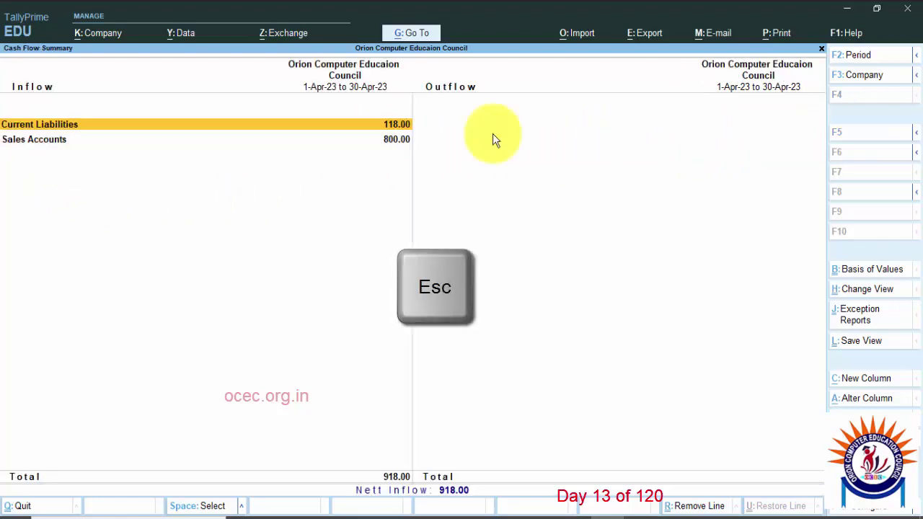
Trace the April Sales Accounts inflow to its source sales voucher, leave the voucher unaltered and exit the Cash Flow report
click(55, 142)
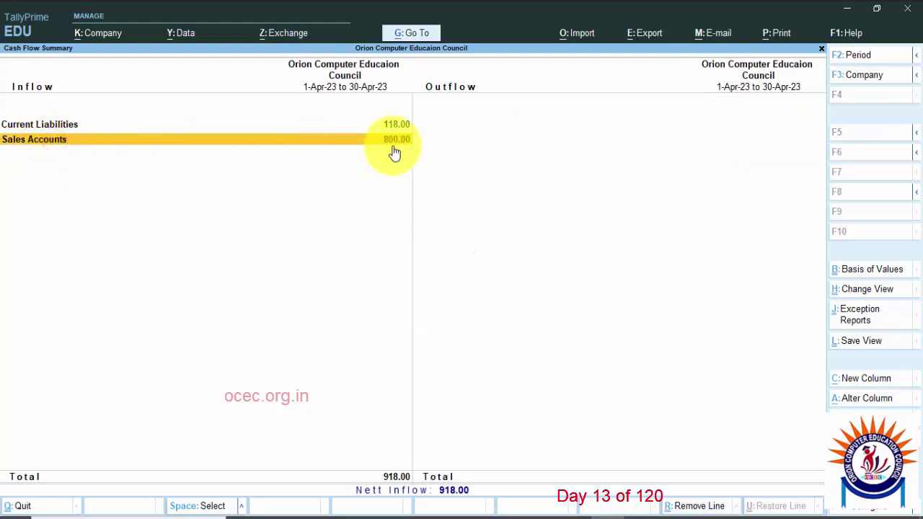
click(394, 148)
click(393, 151)
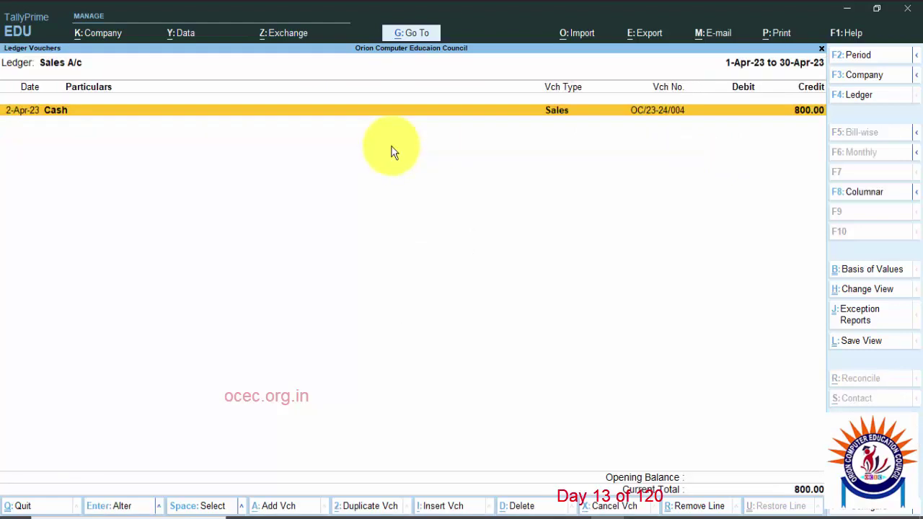
click(57, 117)
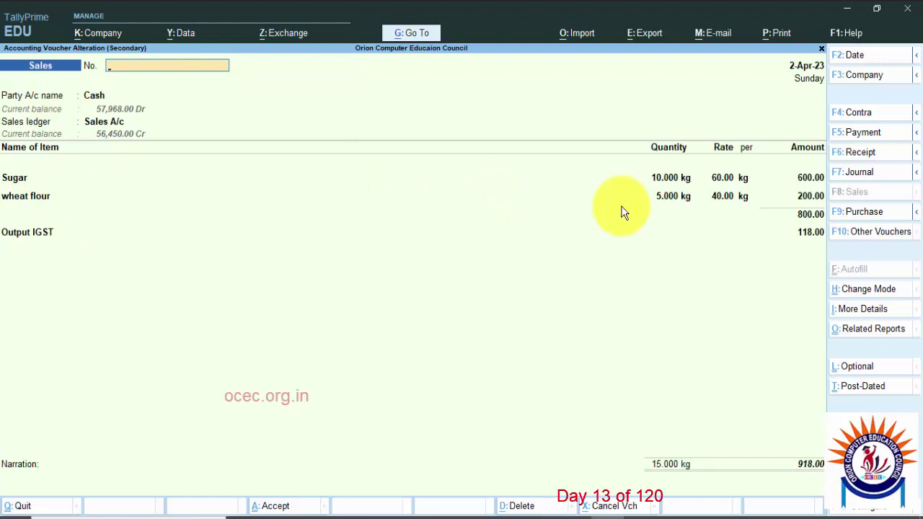
key(Escape)
key(y)
key(Escape)
key(Escape)
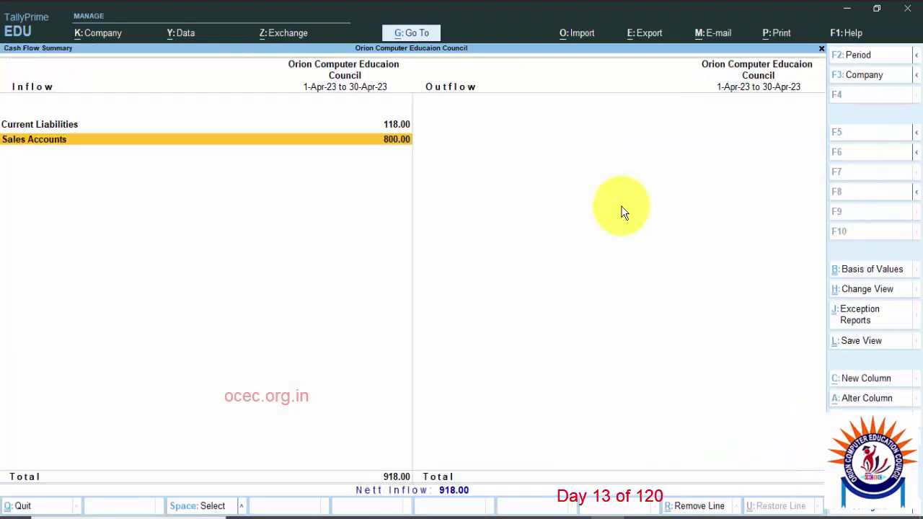
key(Escape)
key(Escape)
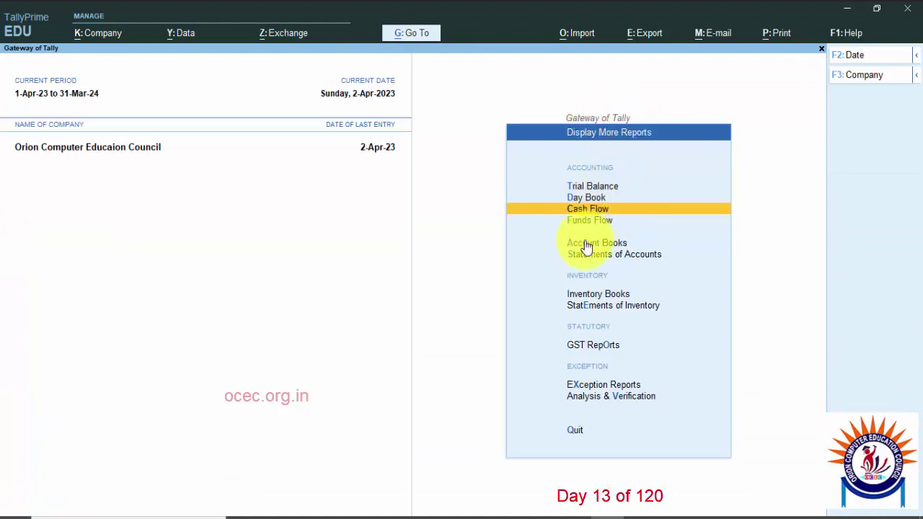
Review the Cash ledger's April transactions through the Cash/Bank Books and return to the Gateway of Tally
click(606, 244)
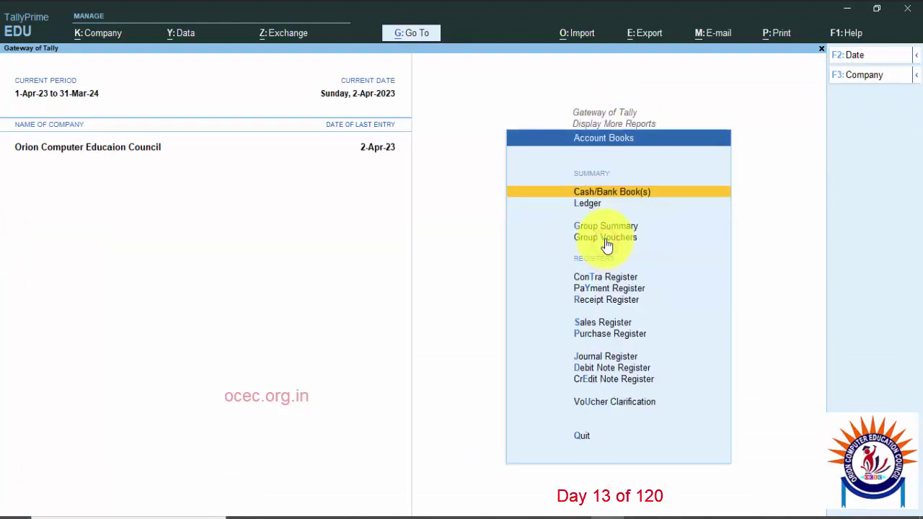
click(622, 192)
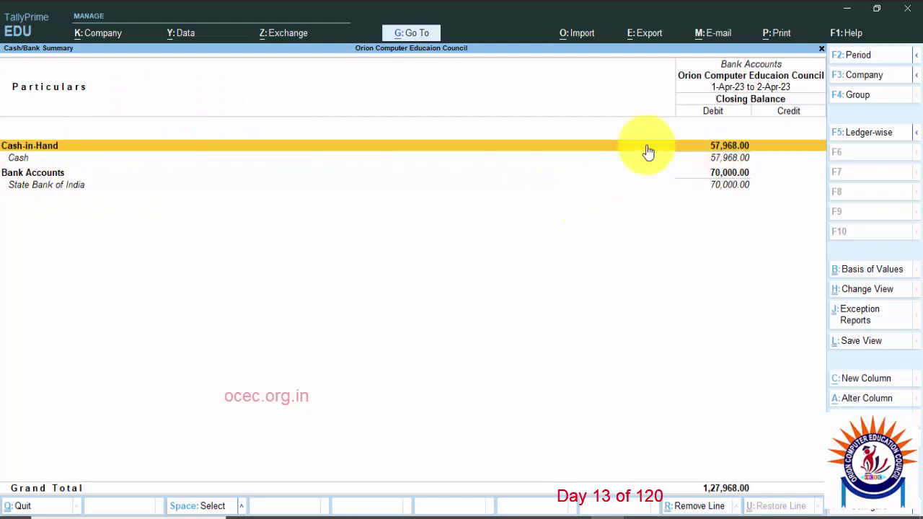
click(697, 147)
click(698, 147)
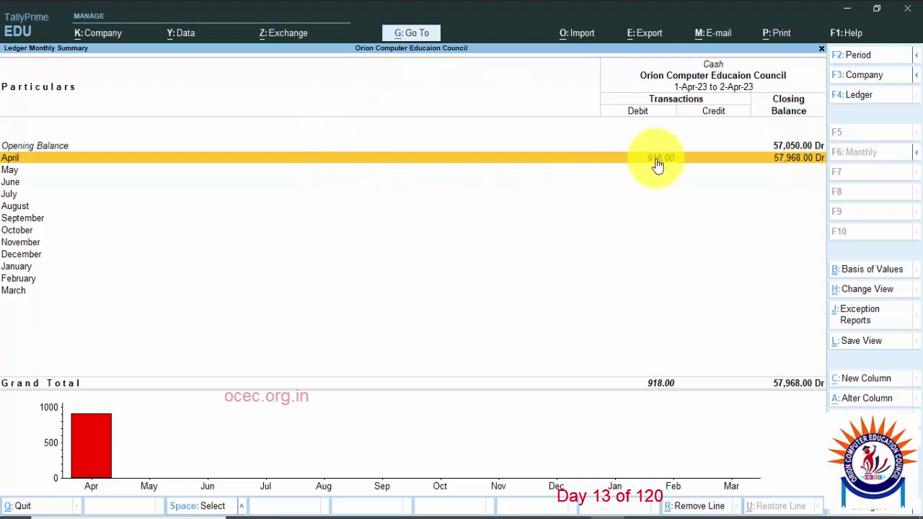
click(775, 159)
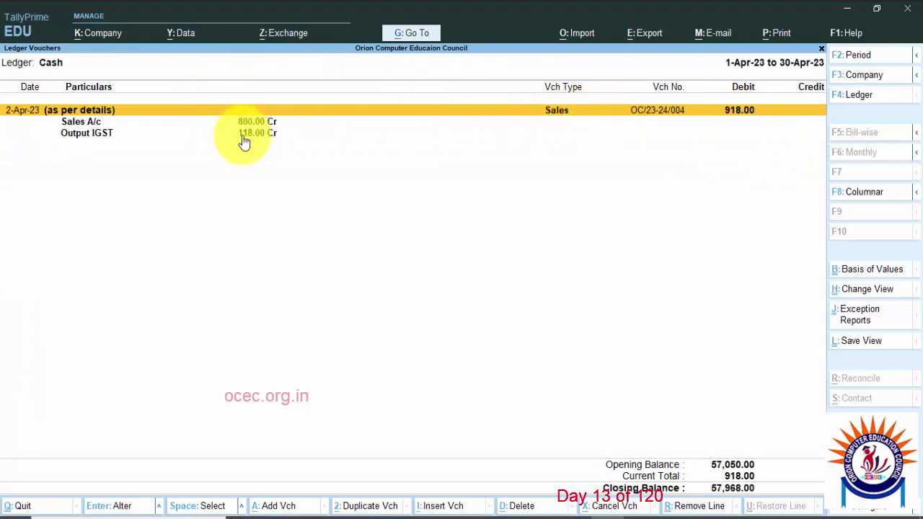
key(Escape)
key(Escape)
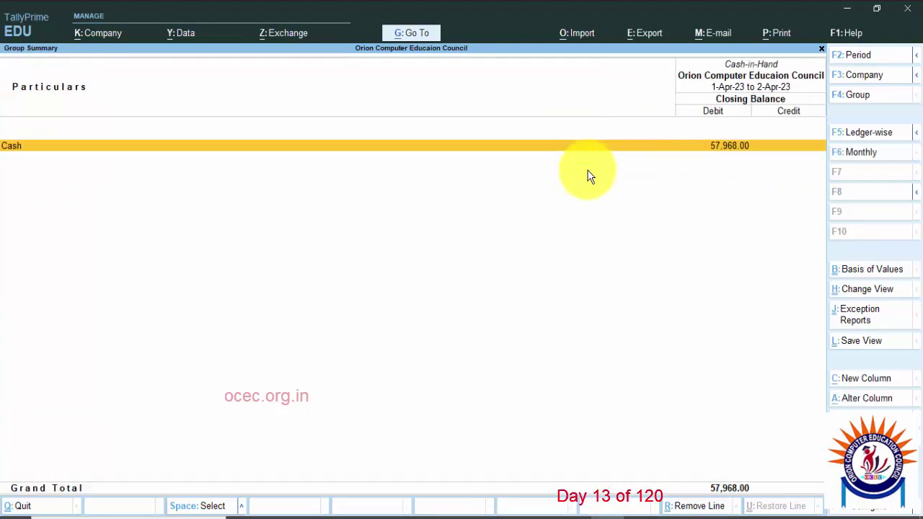
key(Escape)
key(Escape)
key(Escape)
key(Escape)
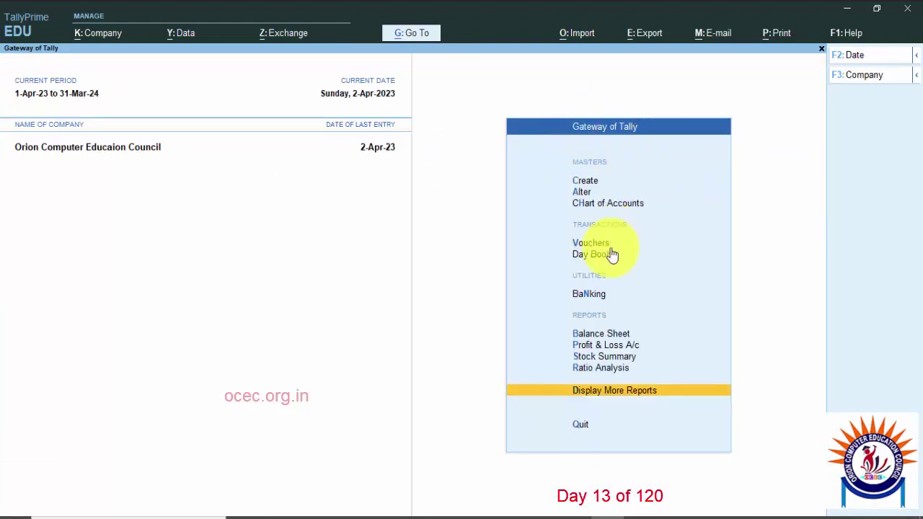
Check the closing quantities and rates of Sugar and wheat flour in the Stock Summary, and minimize the window
click(606, 356)
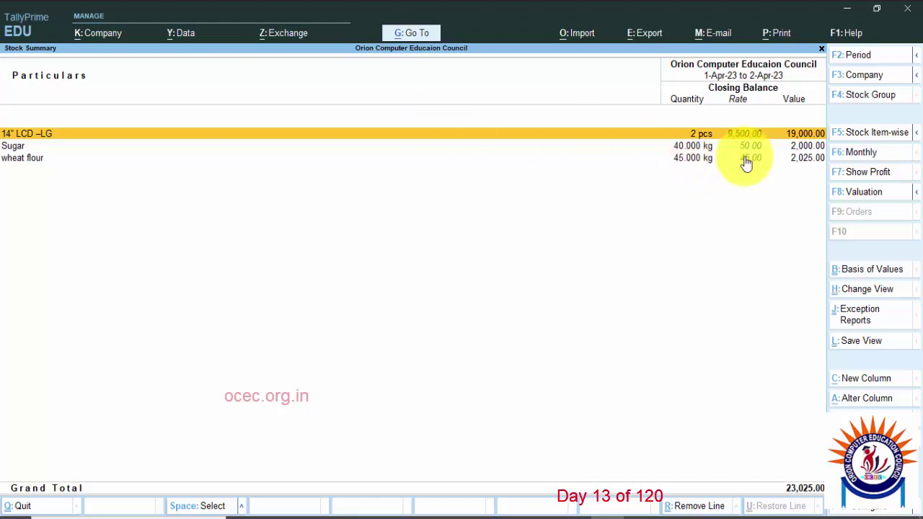
click(850, 11)
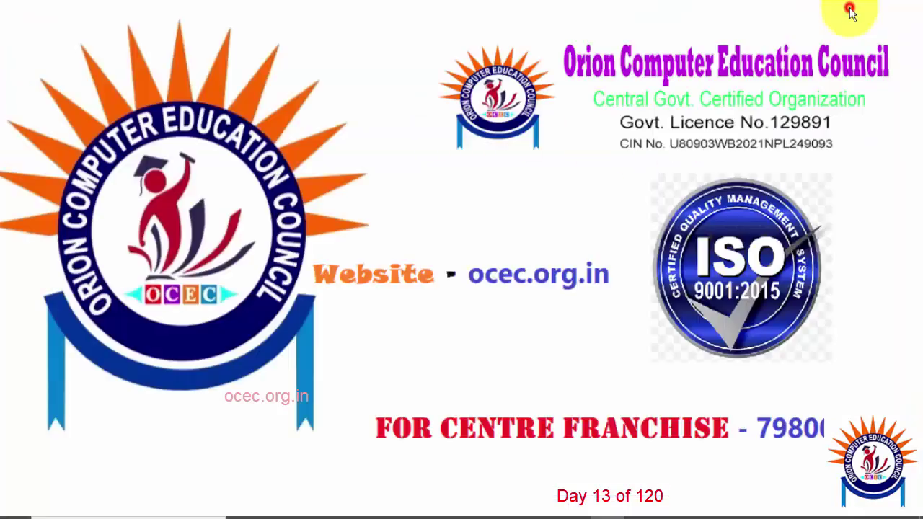